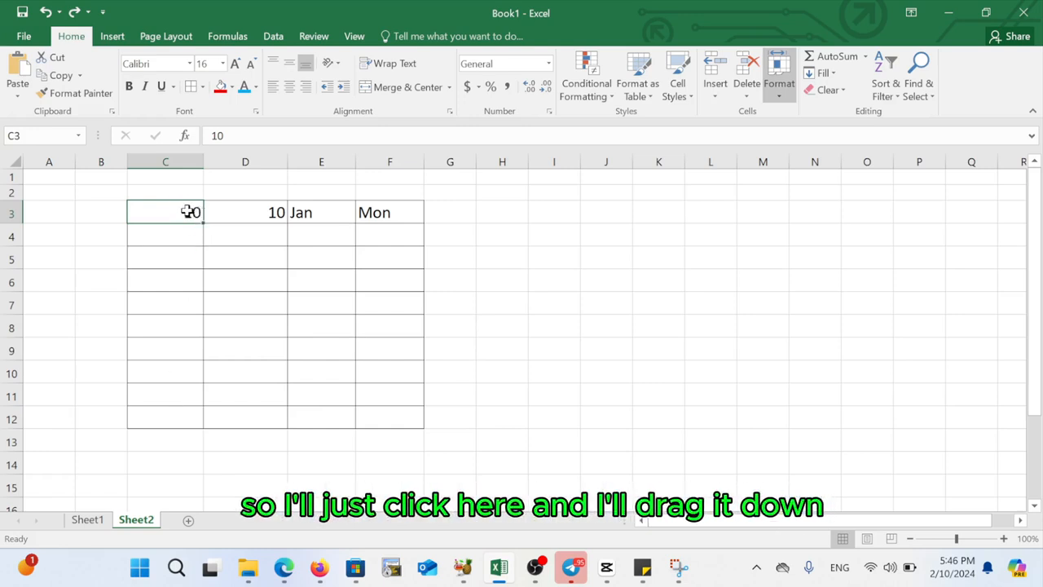
- Fill the value 10 from C3 down through C12
drag(203, 222, 193, 421)
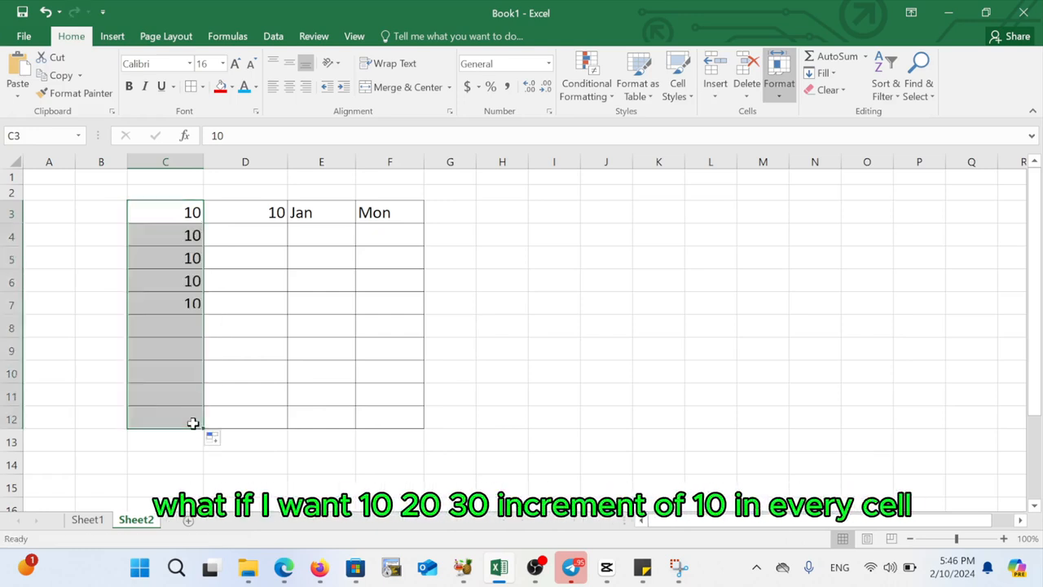
click(179, 337)
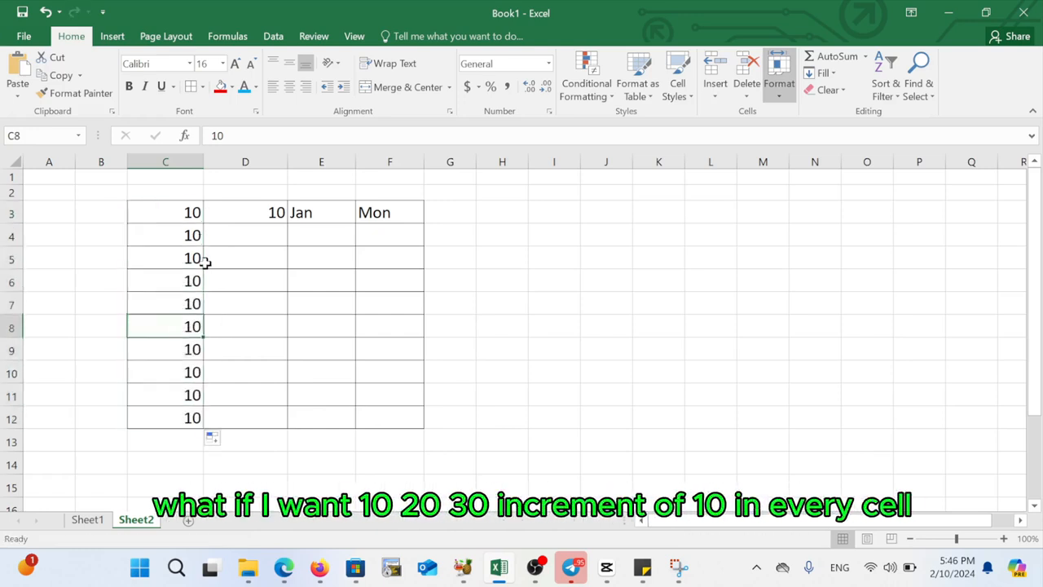
- Enter 20 in D4, below the 10 in D3
click(276, 215)
click(268, 236)
text(20)
click(287, 280)
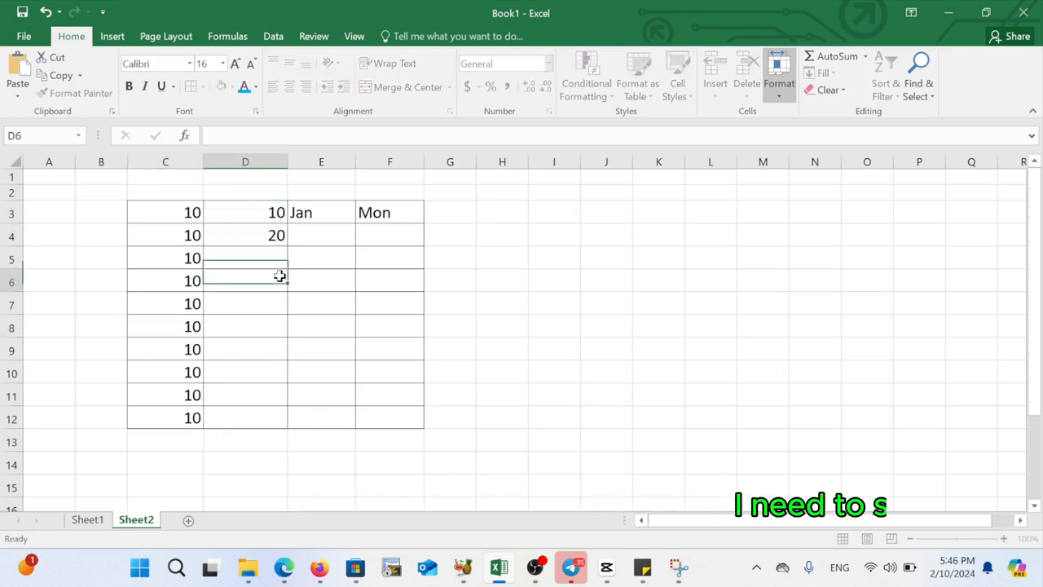
- Select D3:D4 and fill the series down to row 12
drag(267, 213, 263, 236)
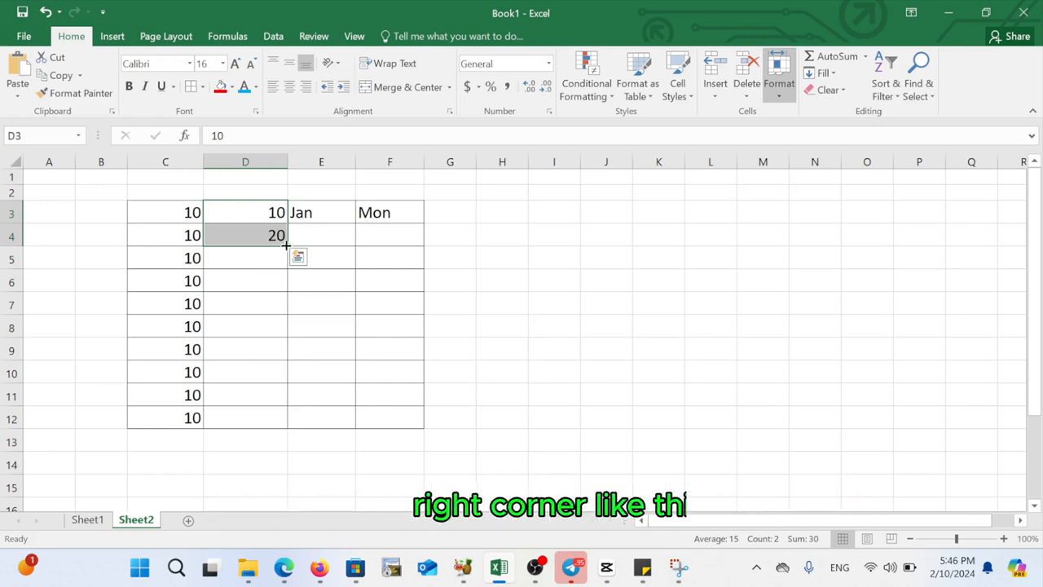
drag(286, 245, 275, 418)
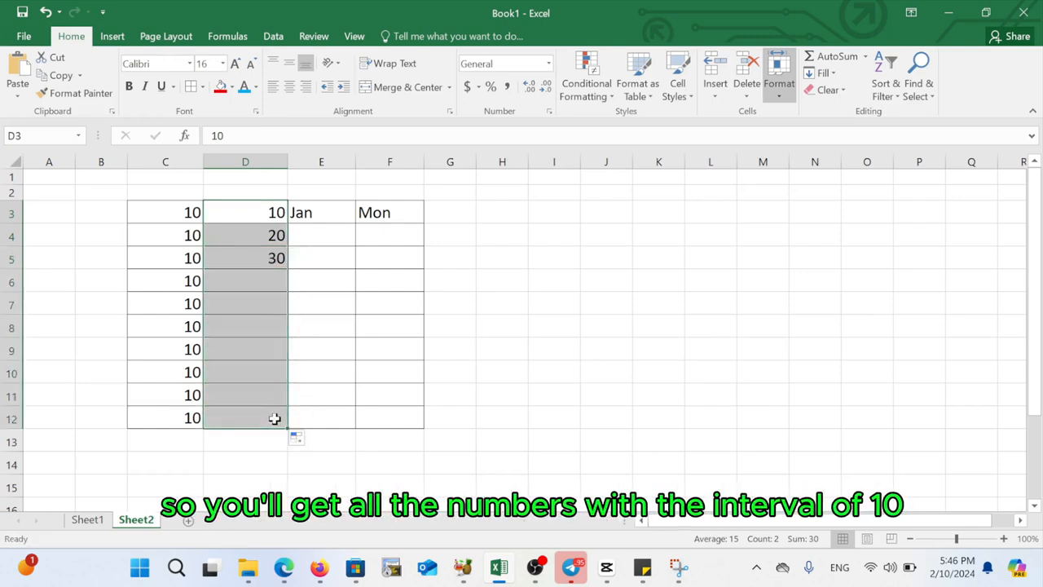
click(275, 235)
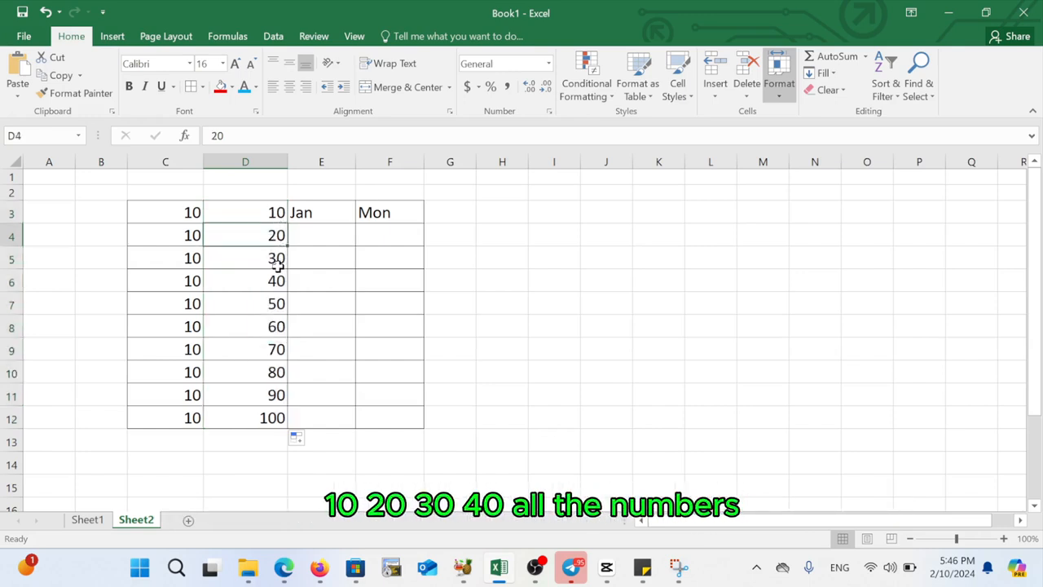
click(277, 259)
click(279, 280)
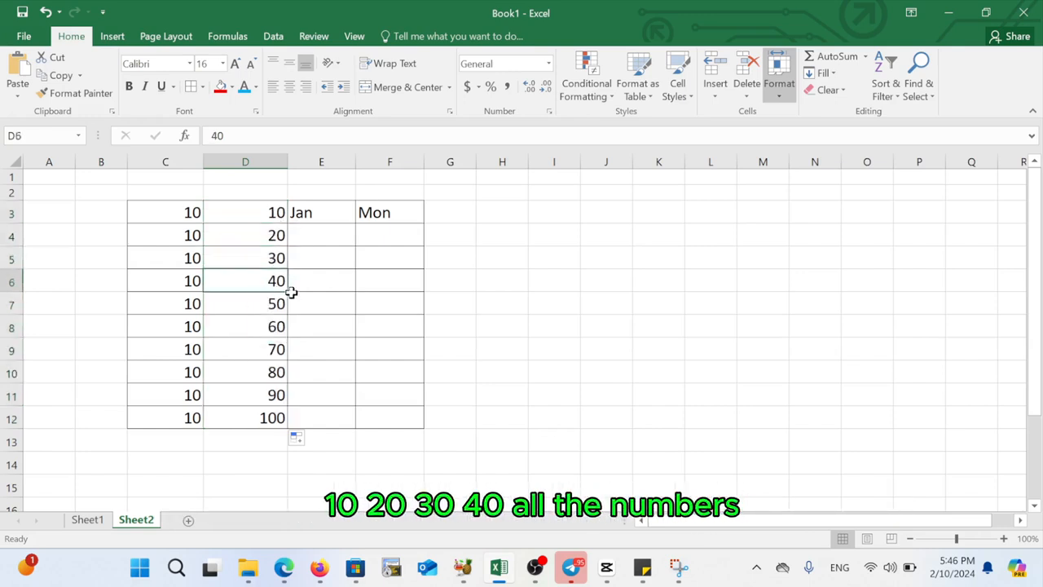
- Change D4 to 30
click(268, 234)
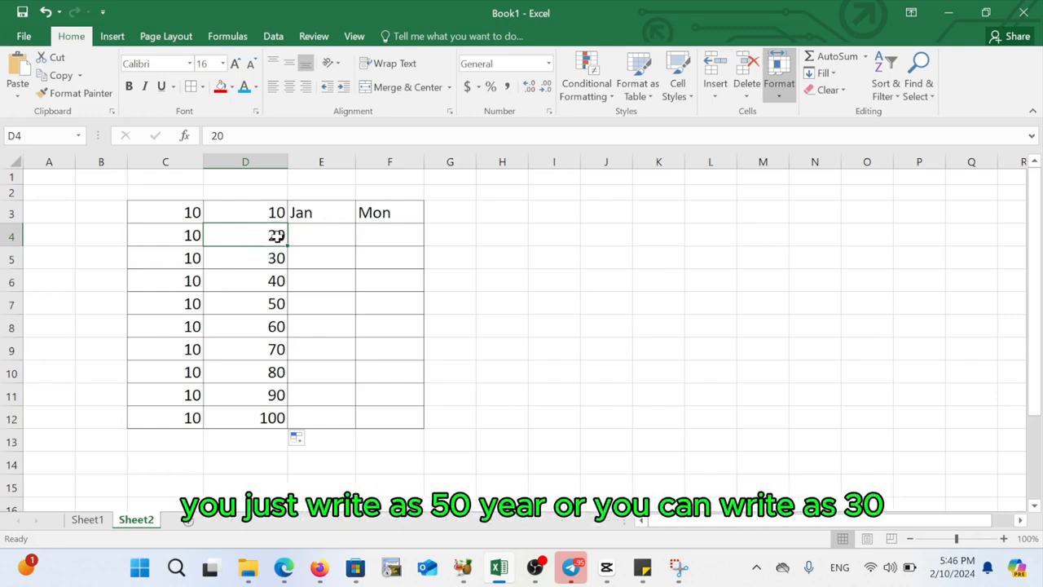
text(30)
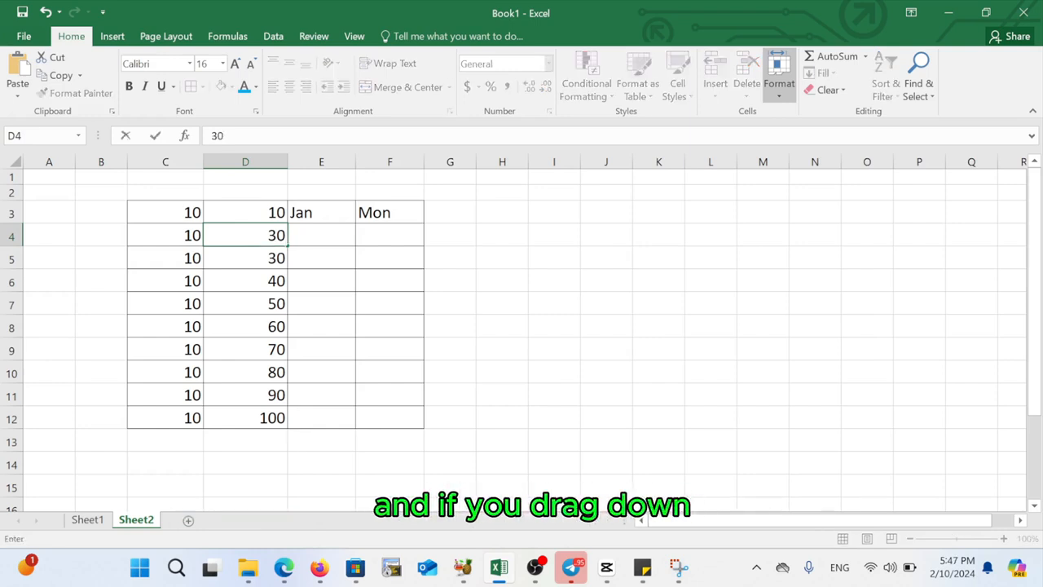
click(272, 259)
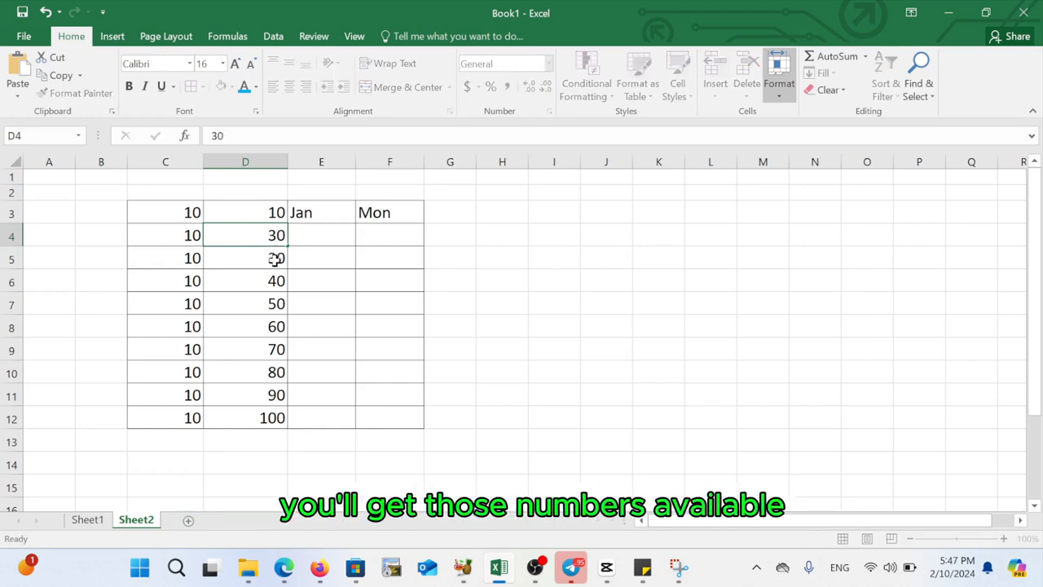
- Select D3:D4 and fill the series down to row 12 with an interval of 20
click(276, 214)
drag(276, 213, 276, 235)
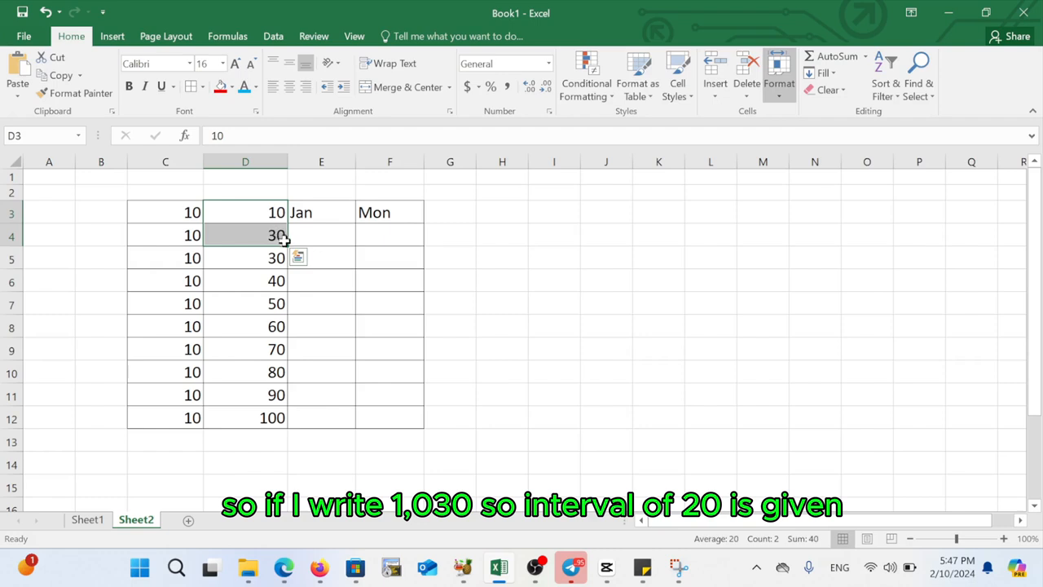
drag(285, 245, 277, 421)
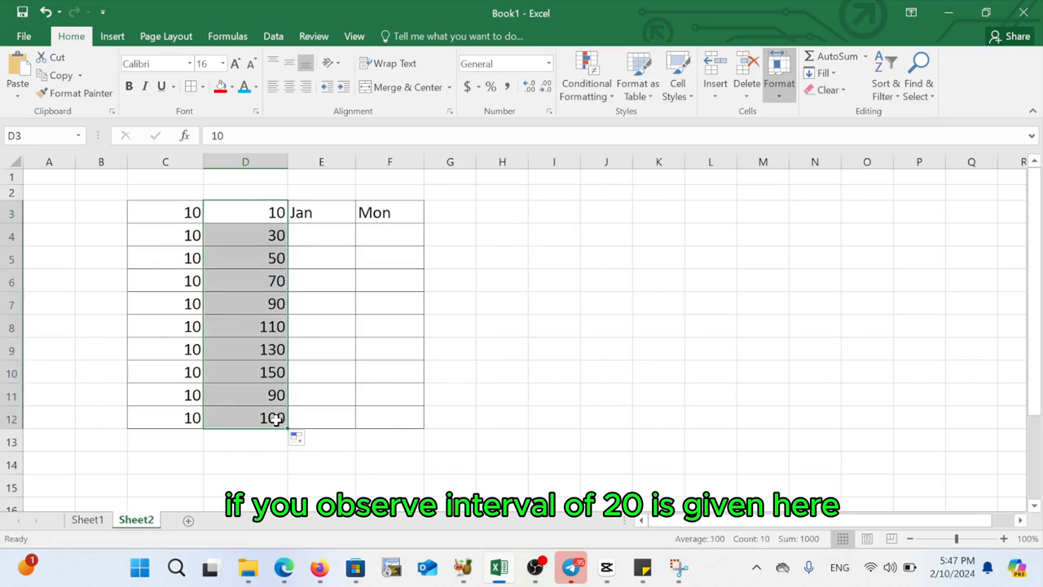
click(254, 235)
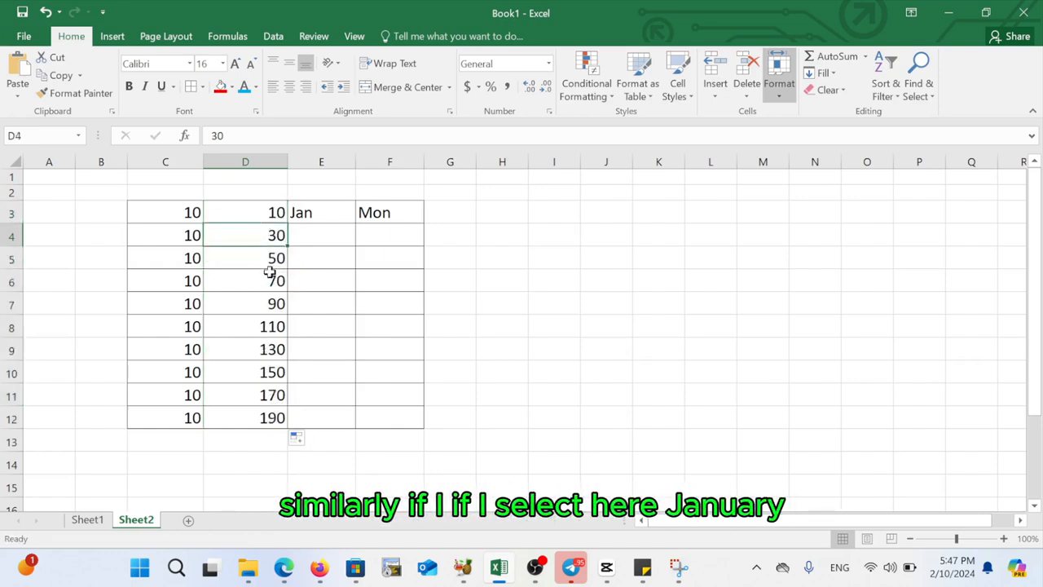
- Fill the month series starting from Jan in E3 down to row 12
click(325, 210)
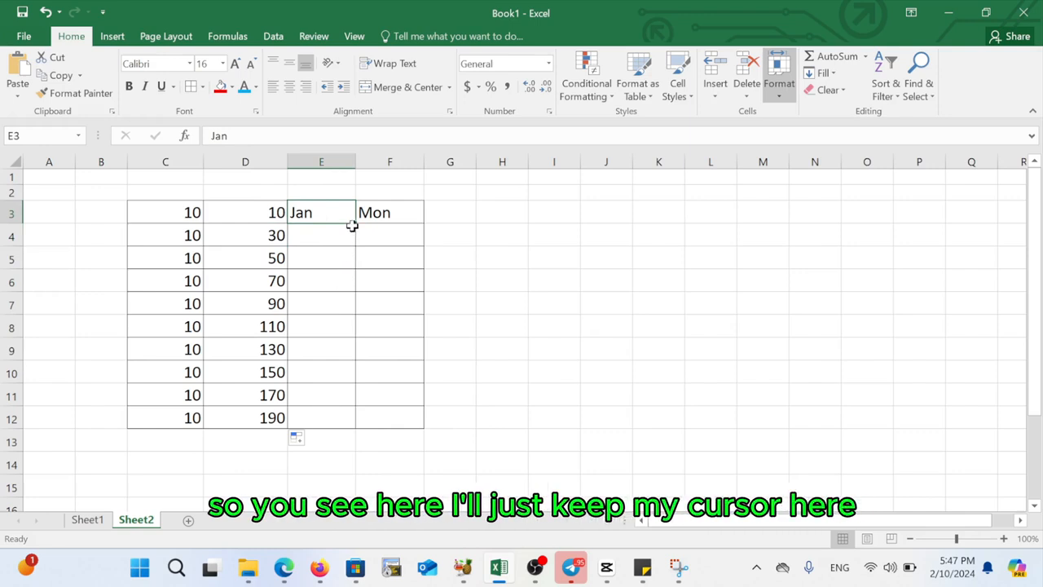
drag(355, 224, 344, 418)
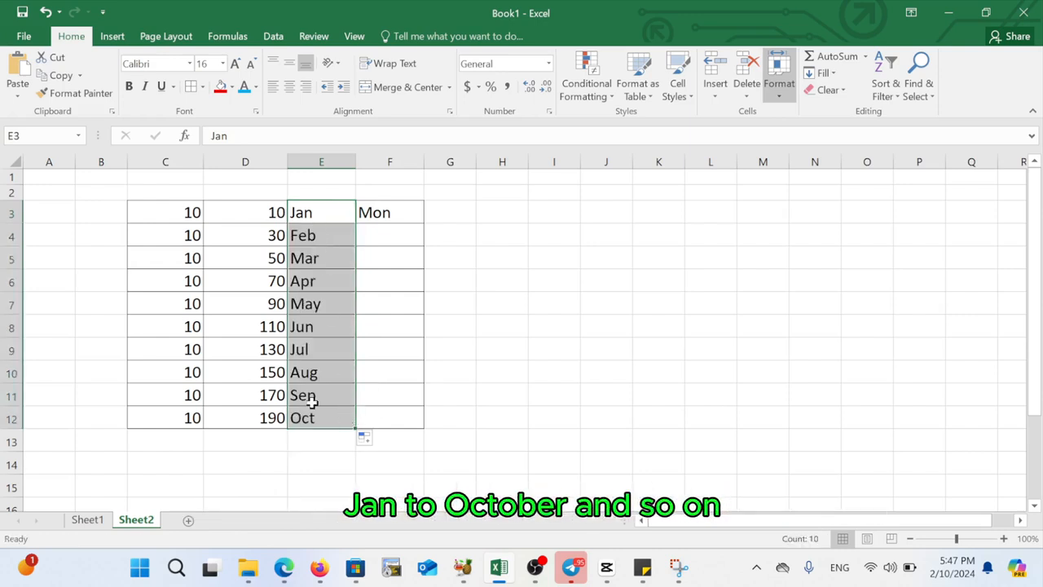
click(314, 418)
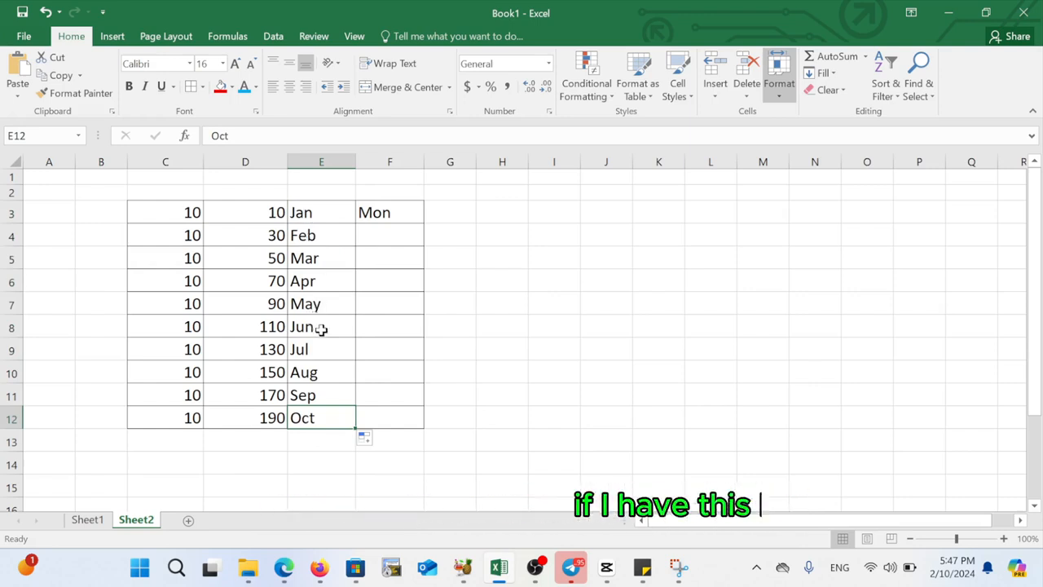
- Fill the weekday series starting from Mon in F3 down to row 12
click(388, 212)
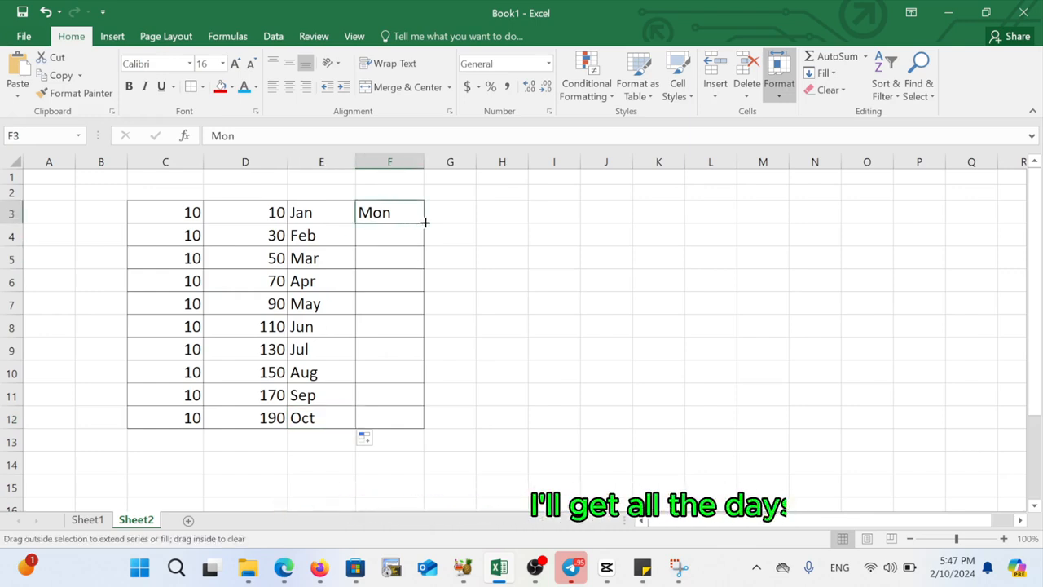
drag(425, 221, 410, 426)
click(403, 304)
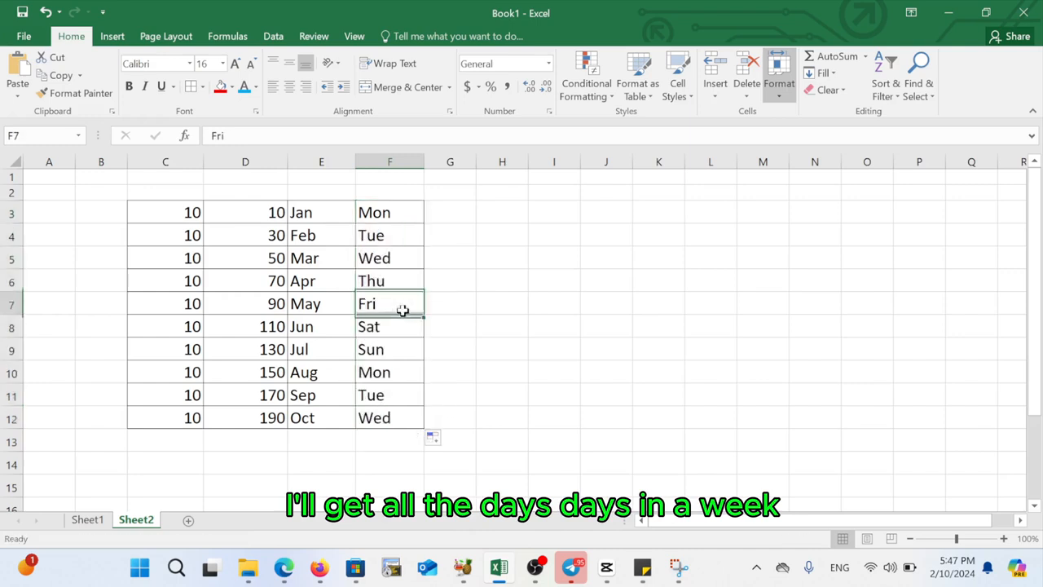
click(396, 369)
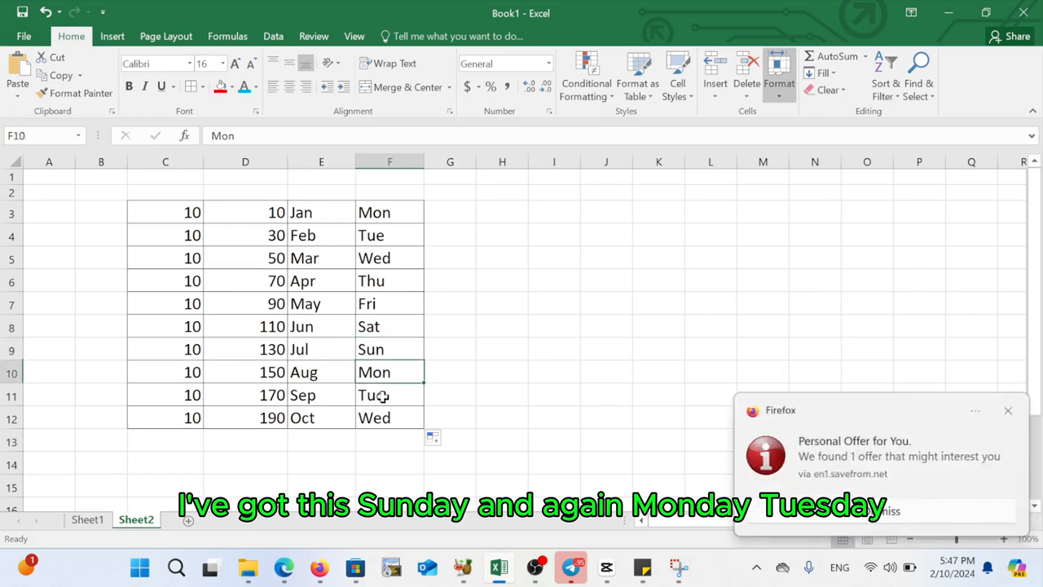
click(382, 395)
click(383, 416)
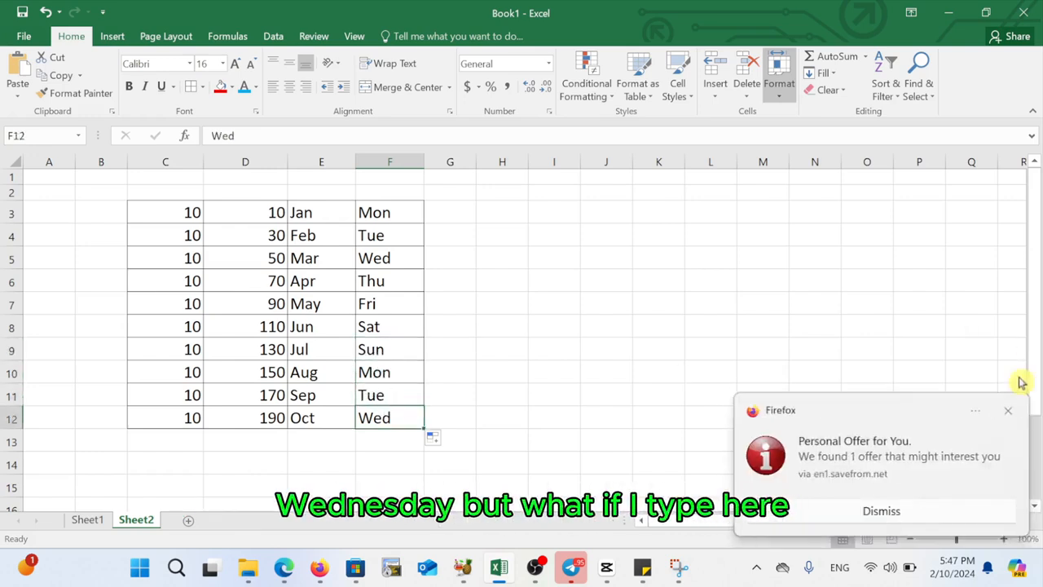
- Dismiss the browser notification and enter India in cell I3
click(1010, 410)
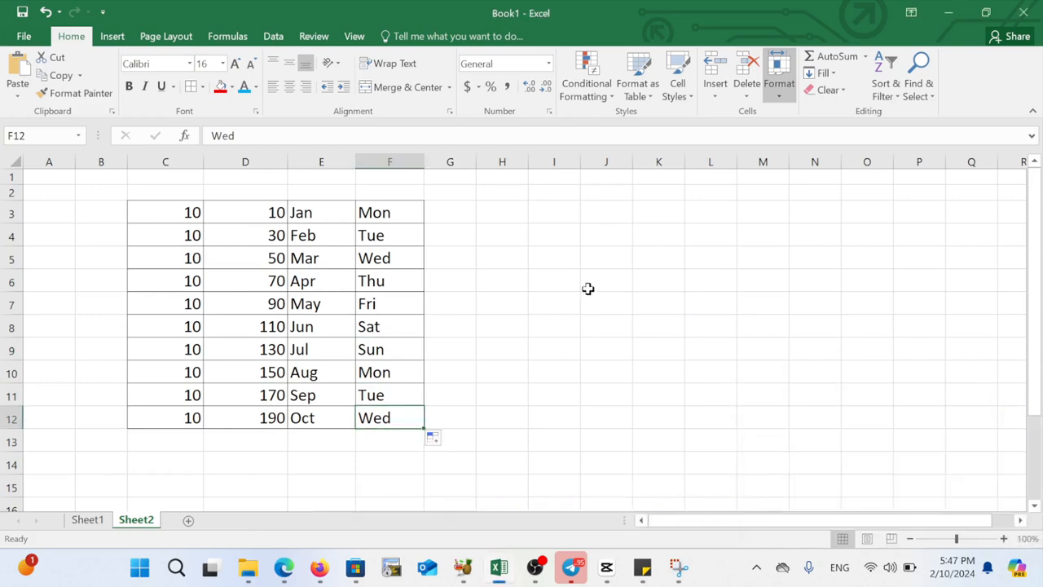
click(550, 213)
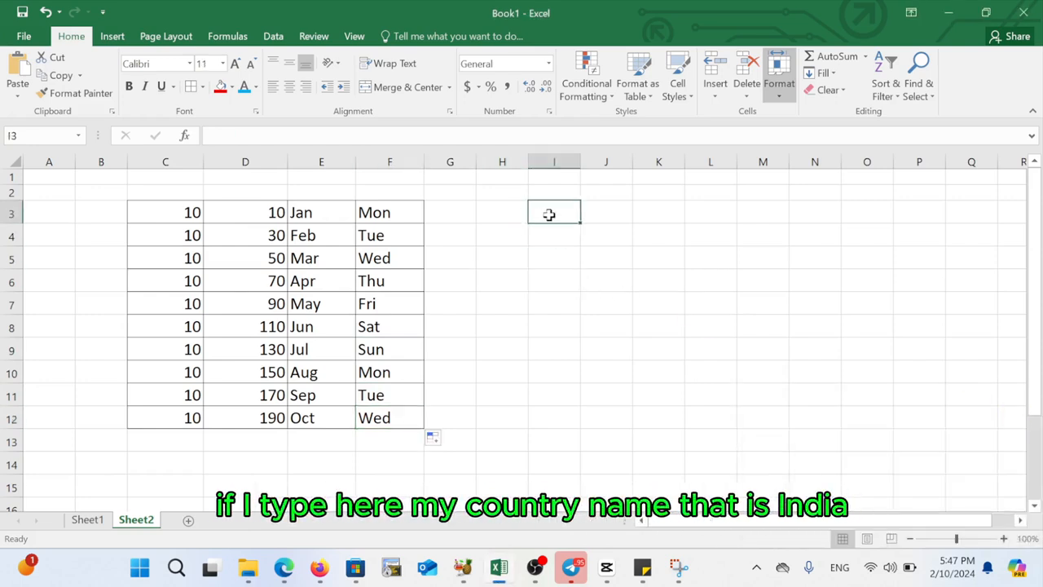
text(Ind)
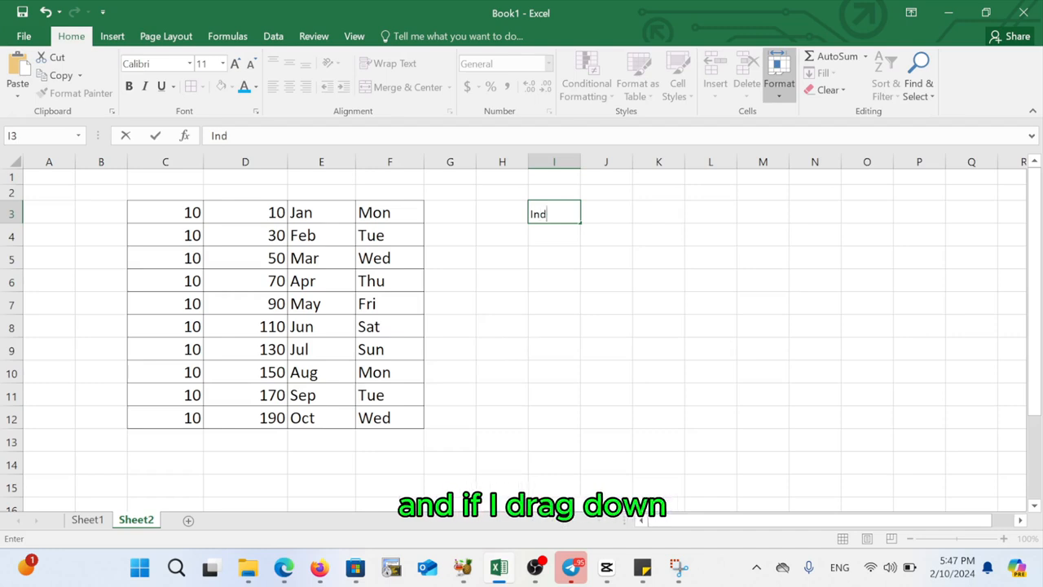
key(Return)
click(559, 264)
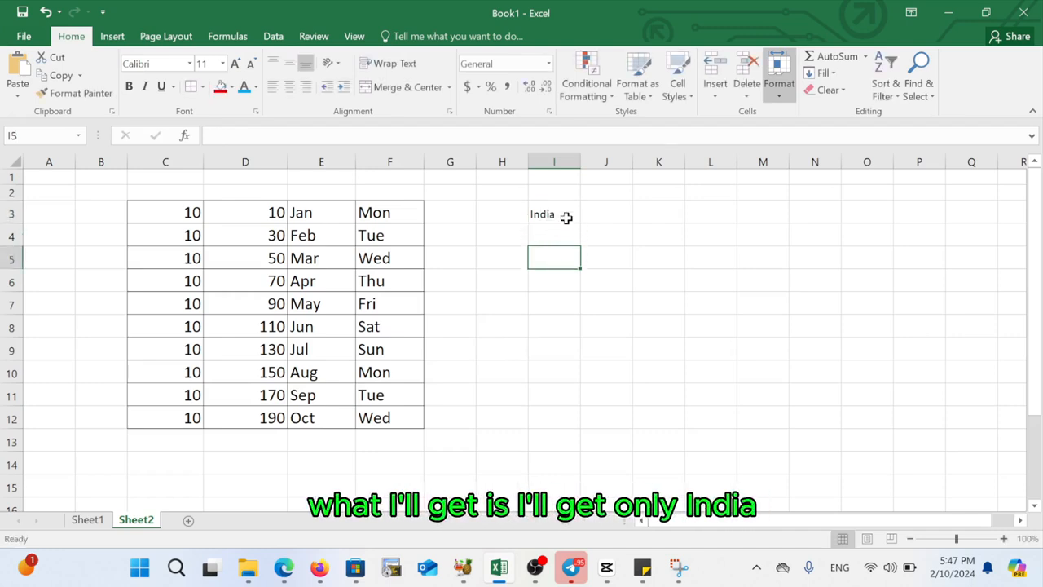
- Fill India from I3 down through I12
click(561, 217)
drag(582, 224, 563, 423)
click(559, 339)
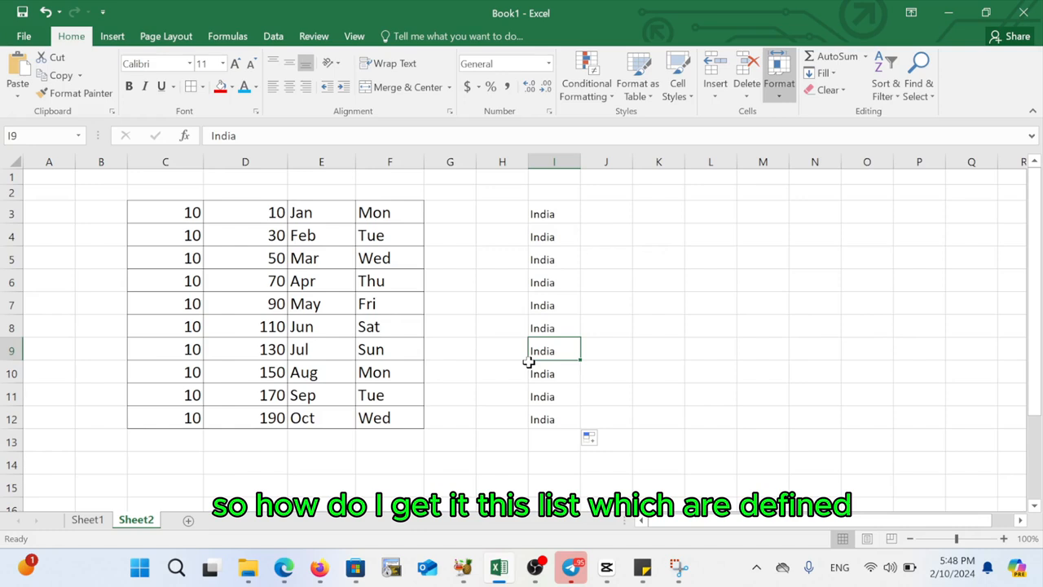
click(552, 214)
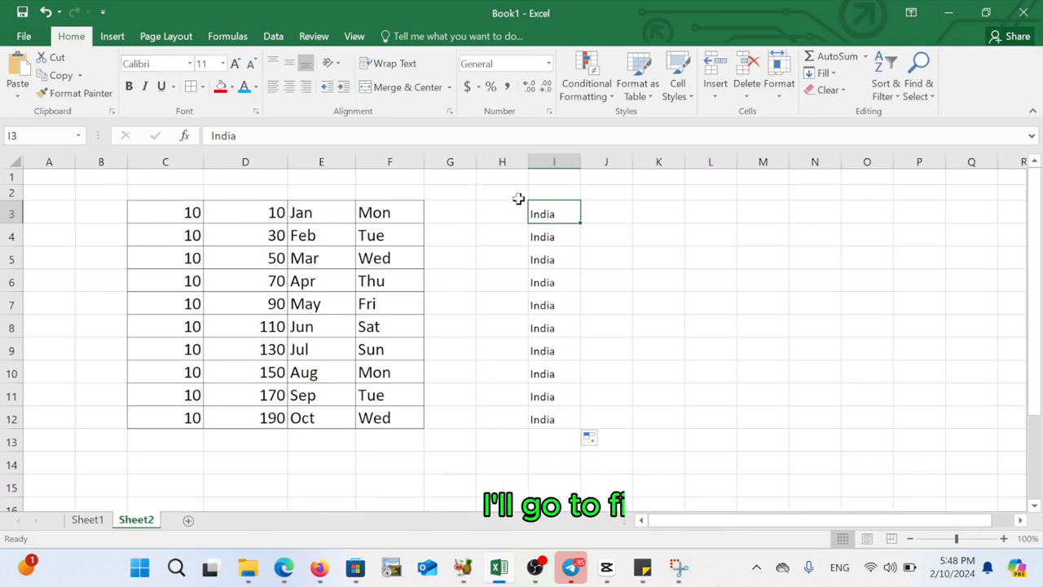
- Open Edit Custom Lists from the Advanced section of Excel Options
click(24, 43)
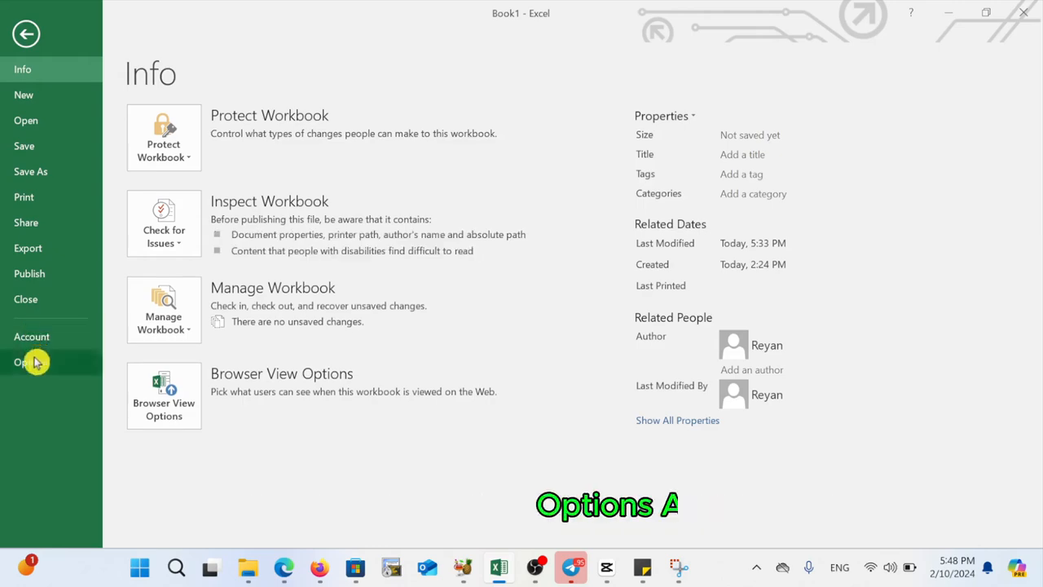
click(35, 362)
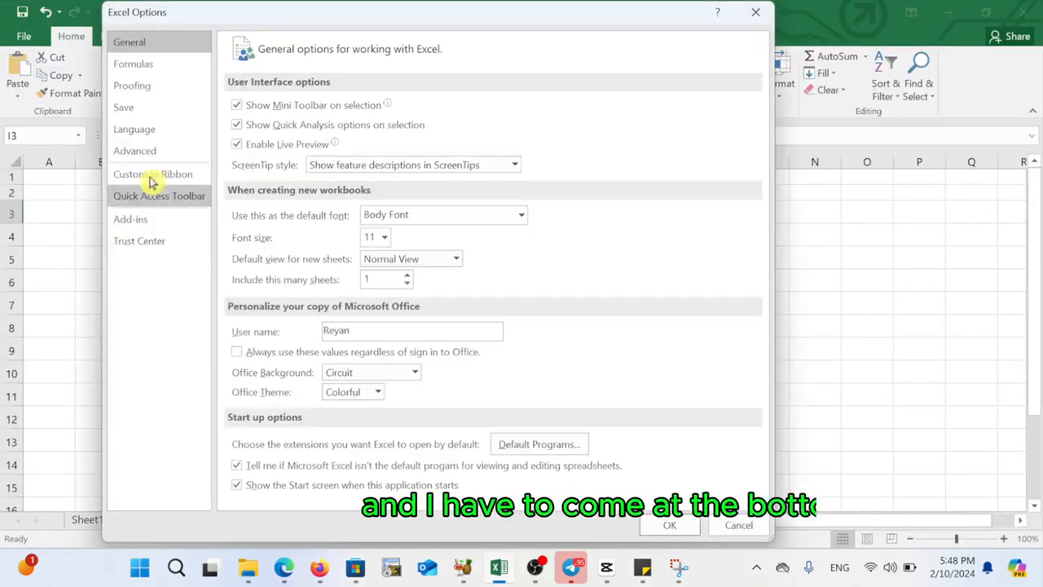
click(162, 157)
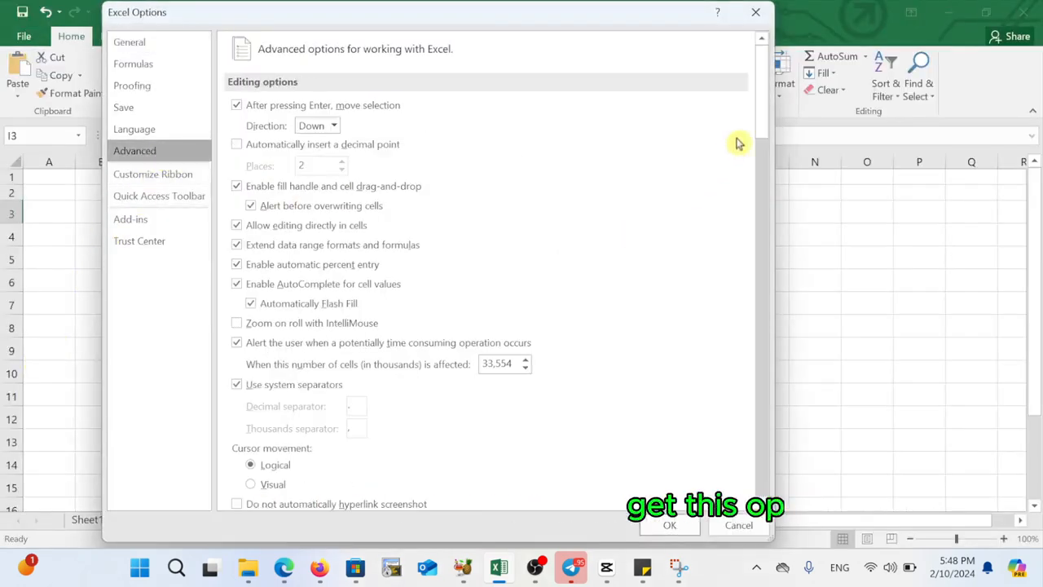
drag(759, 126, 755, 477)
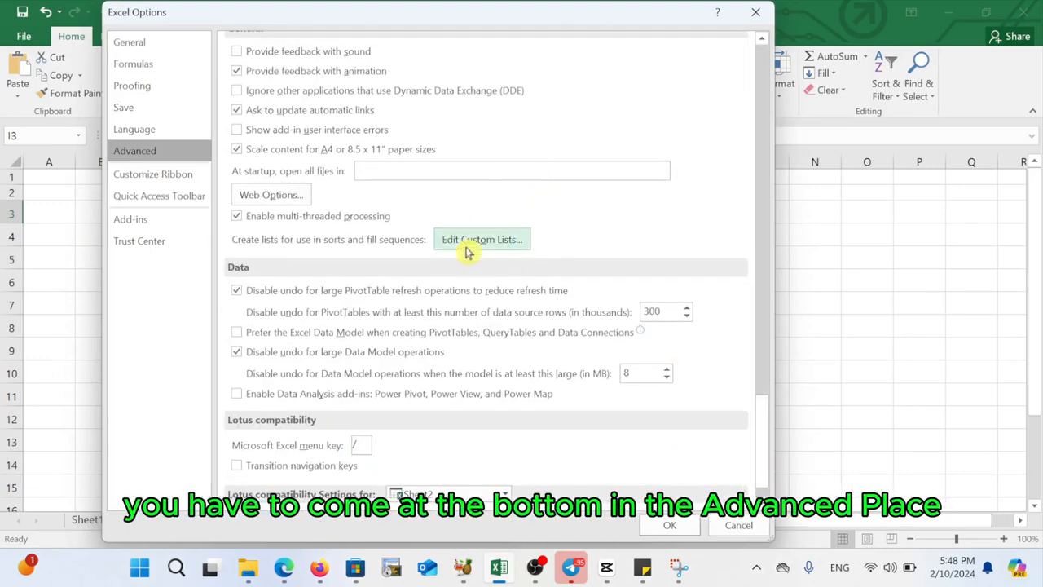
click(498, 238)
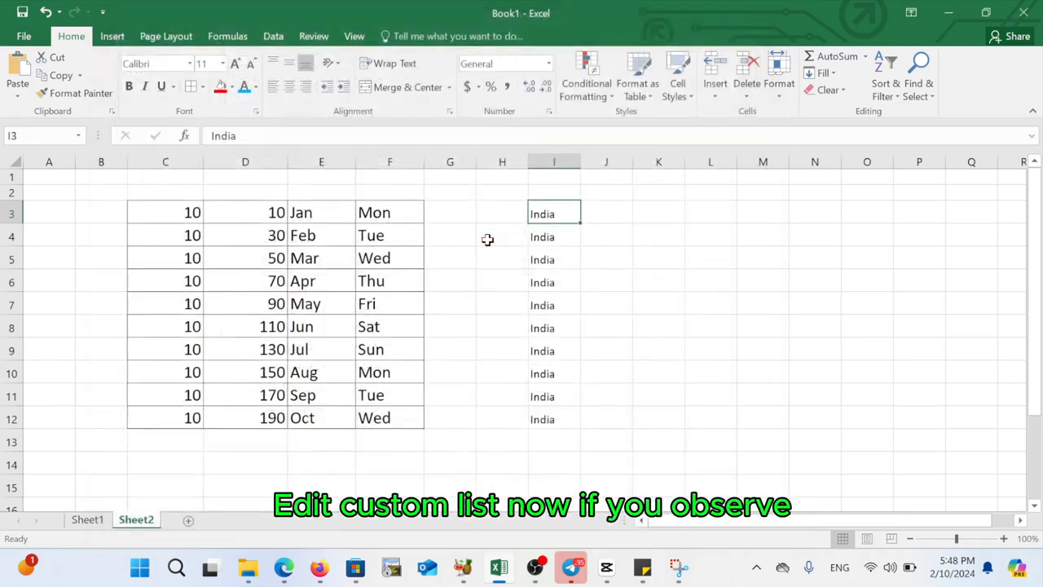
click(446, 266)
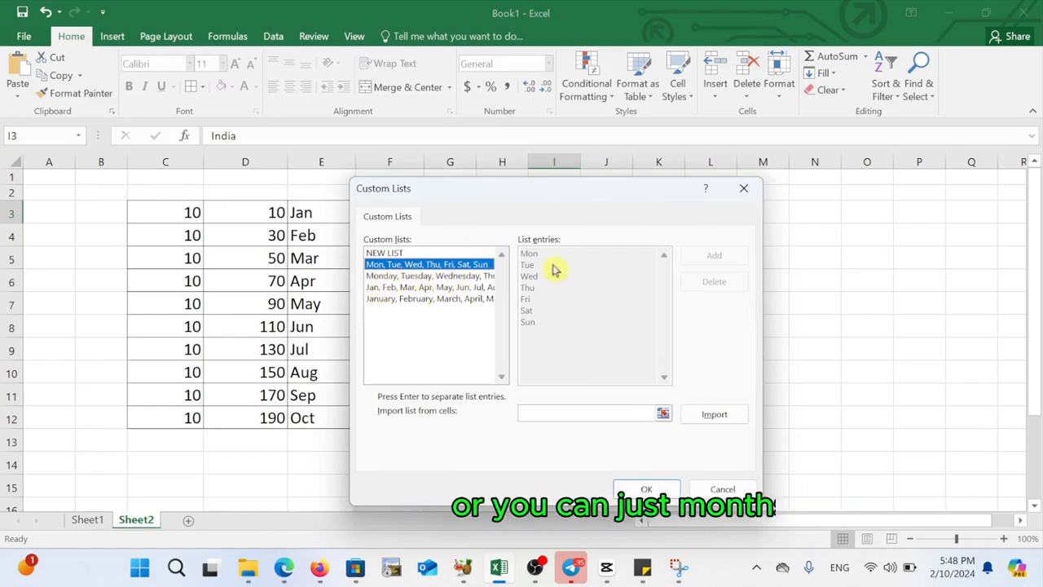
- Examine the built-in month and weekday custom lists
click(412, 288)
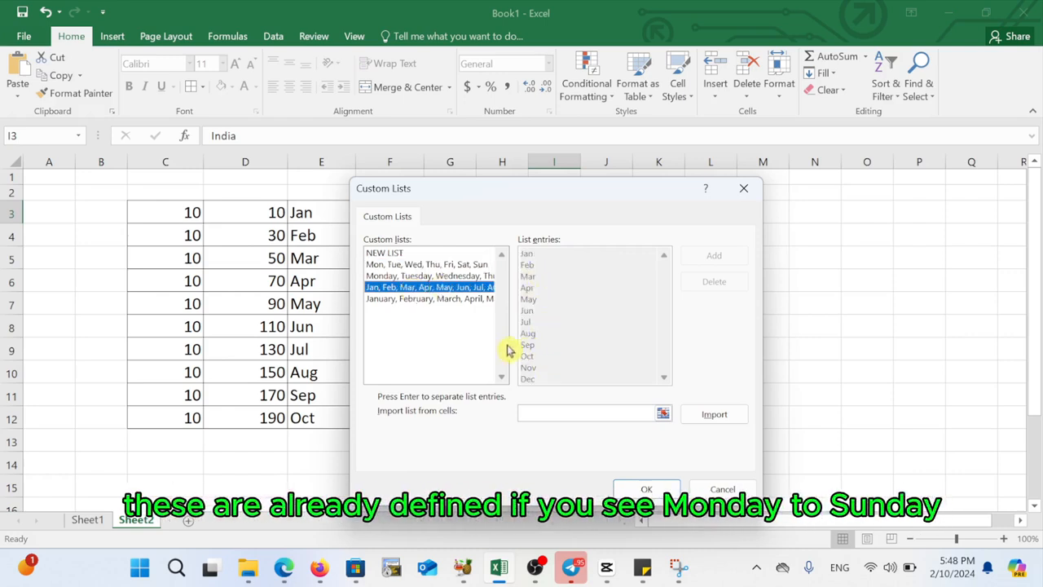
click(424, 276)
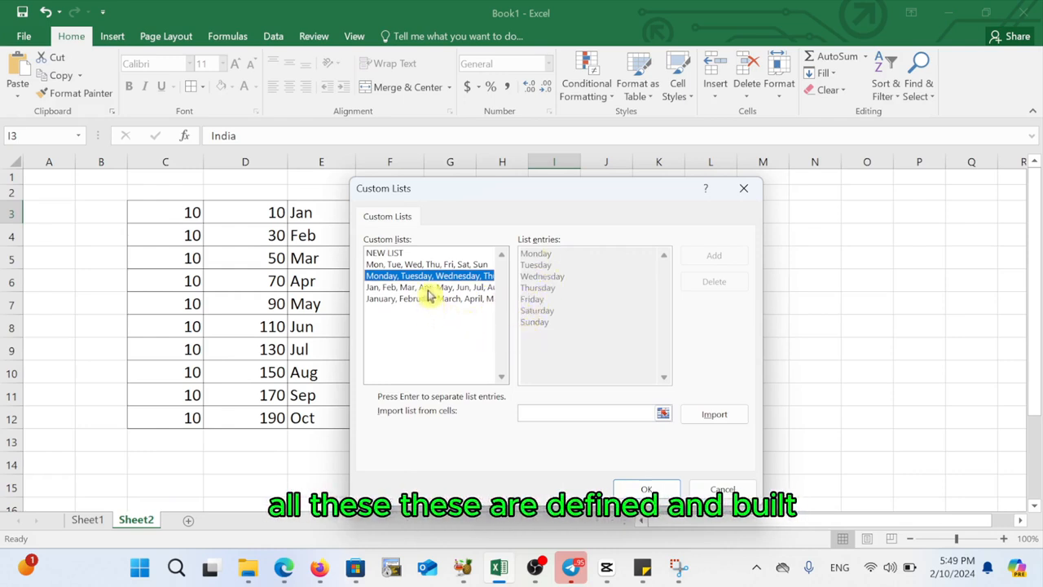
click(428, 287)
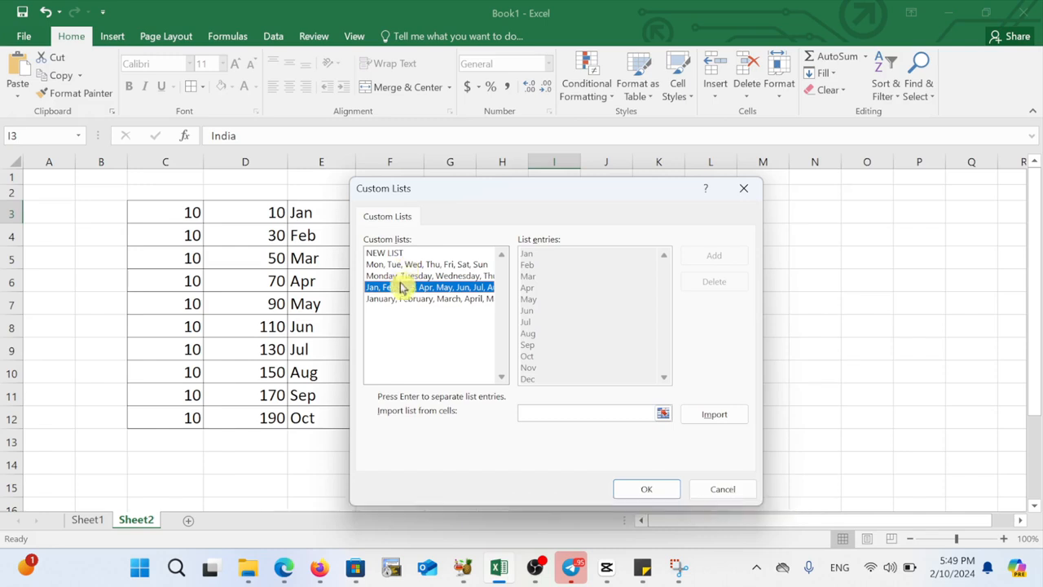
- Create a new custom list with entries India, Singapore, China, Malaysia, Indonesia, add it, and close both option dialogs
click(385, 254)
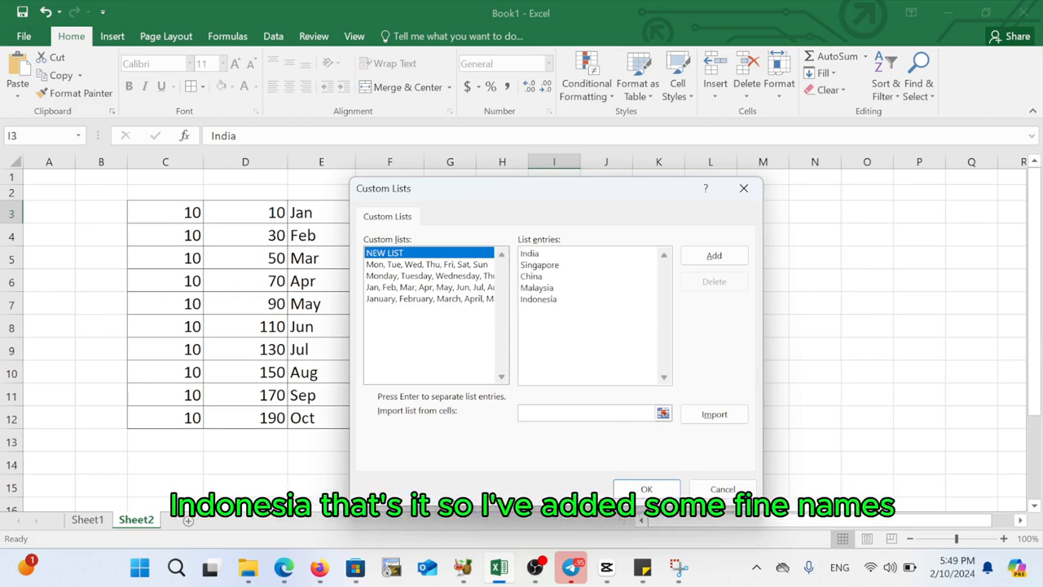
click(729, 256)
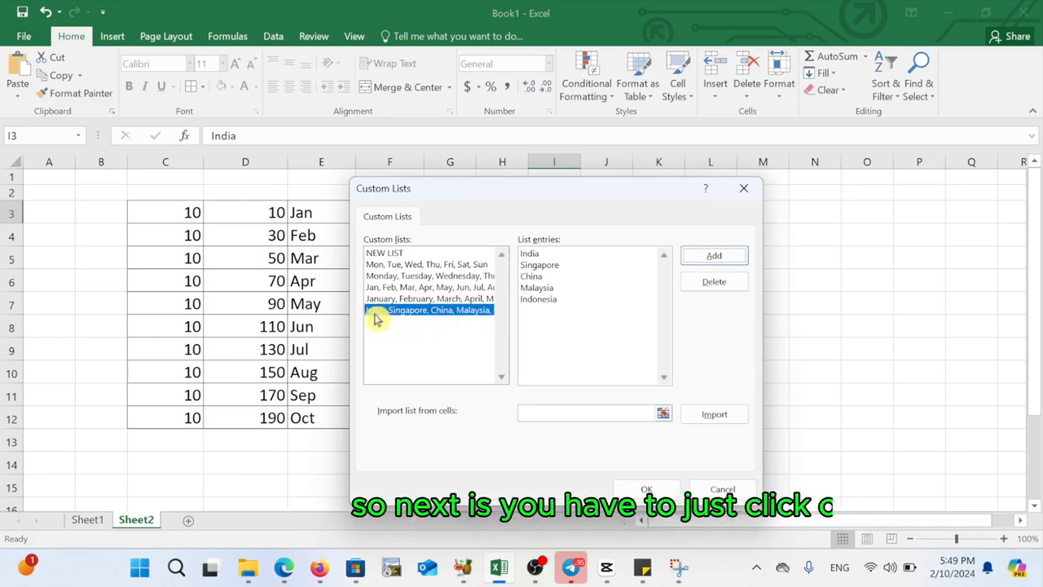
click(643, 493)
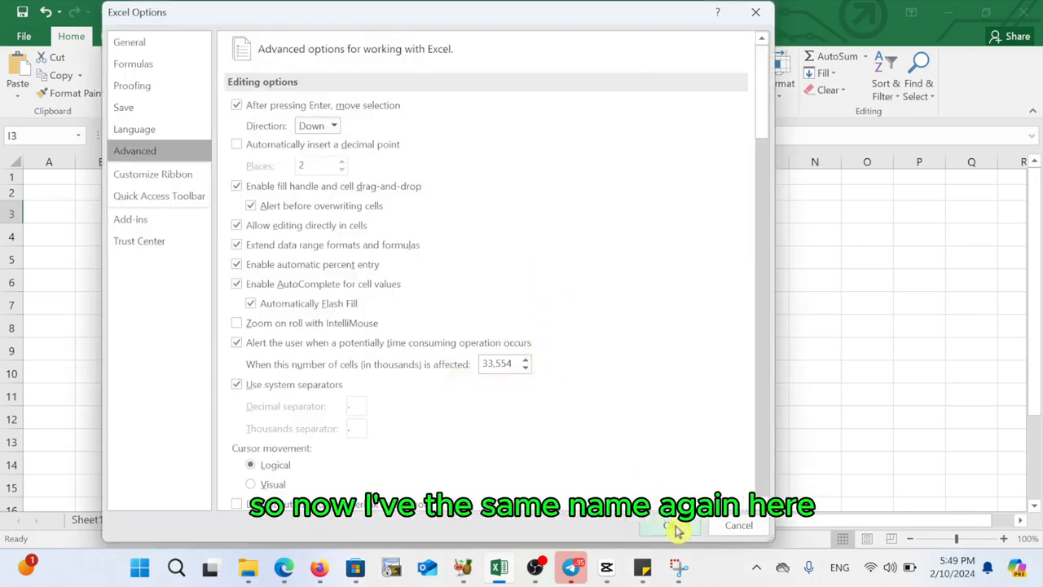
click(675, 526)
- Enter India in cell L3 and fill it down through L12 to repeat the custom country list
click(720, 215)
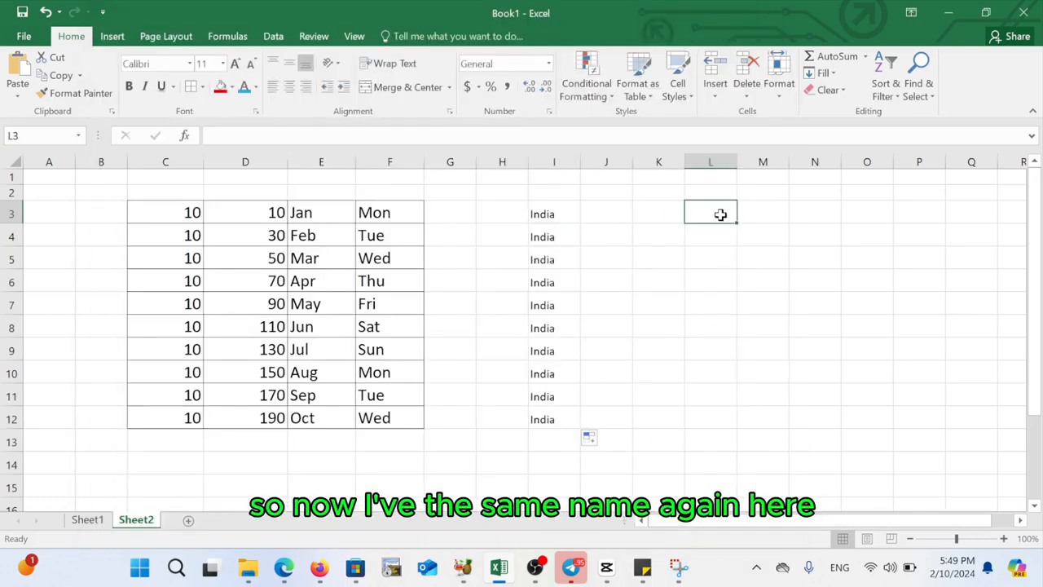
text(Ind)
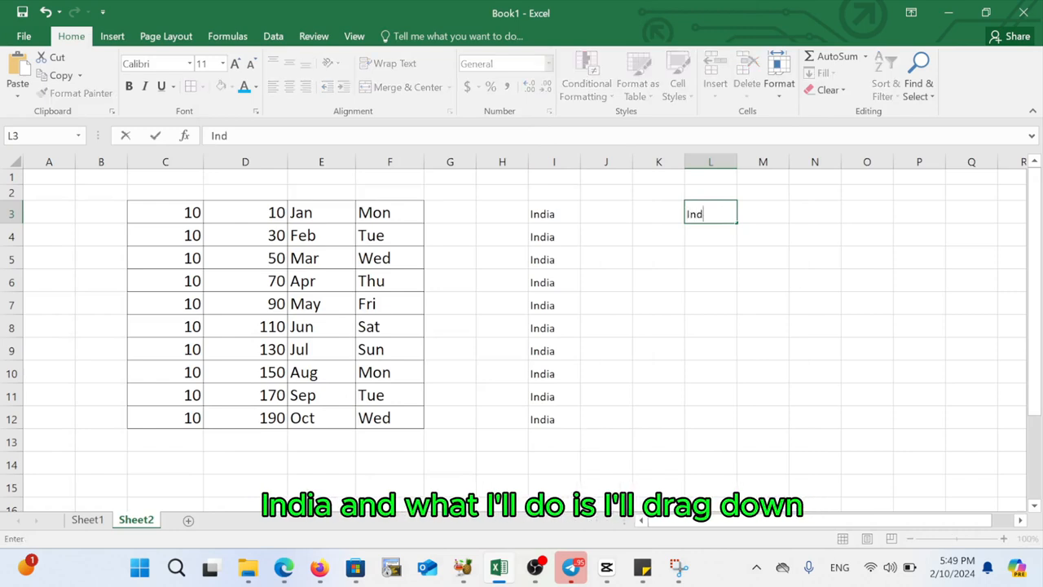
text(ia)
key(Return)
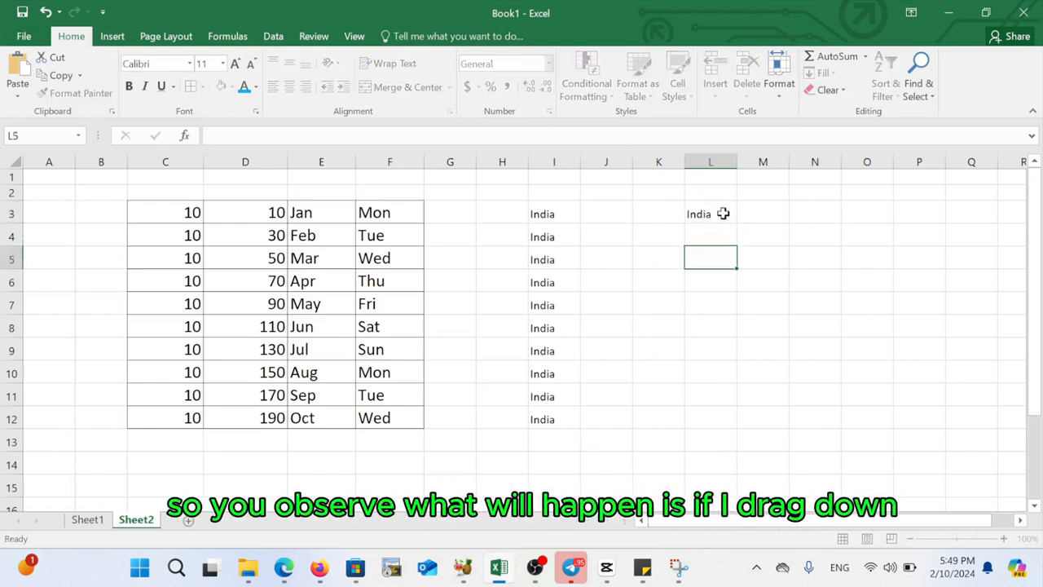
click(723, 208)
drag(735, 222, 743, 423)
click(709, 277)
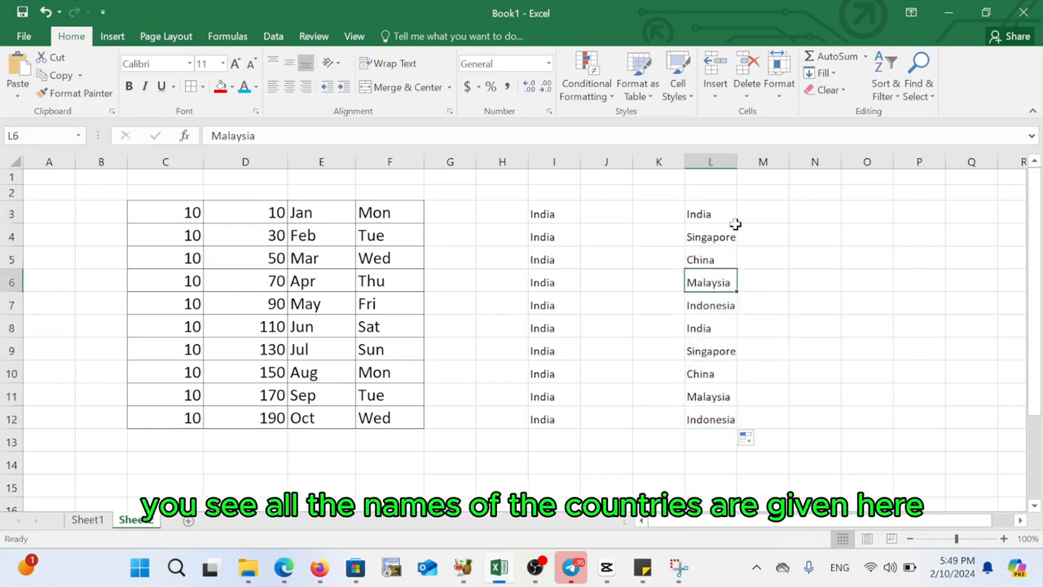
- In a new blank workbook, enter India in F4 and fill it down through F18 using the custom list
click(716, 213)
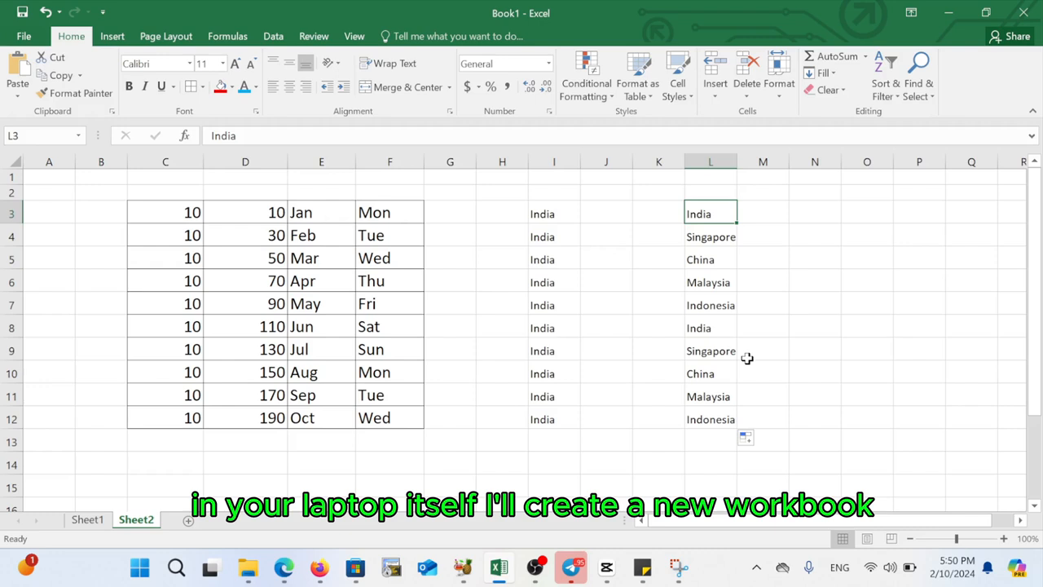
click(753, 351)
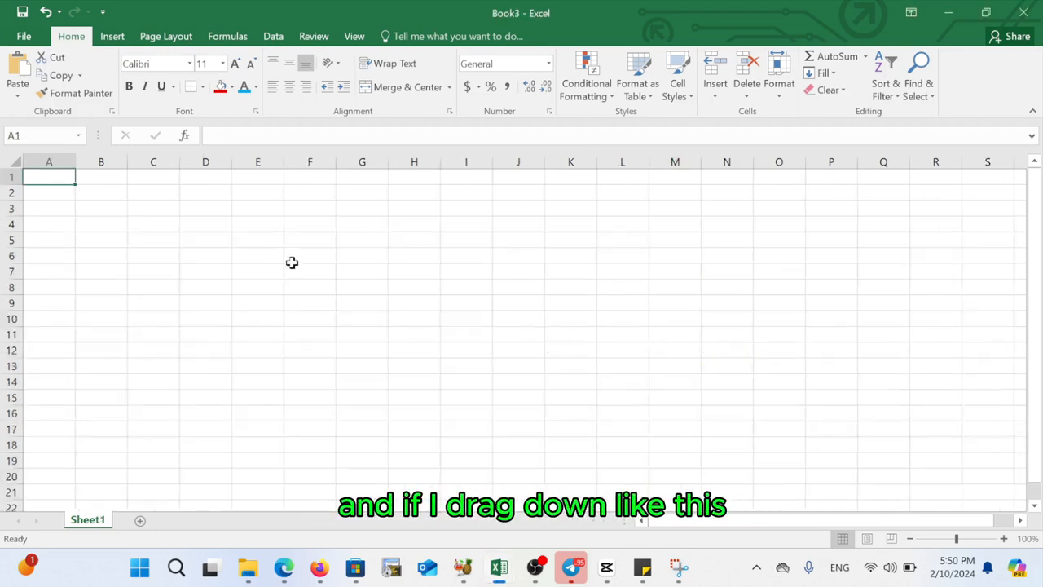
click(319, 230)
text(India)
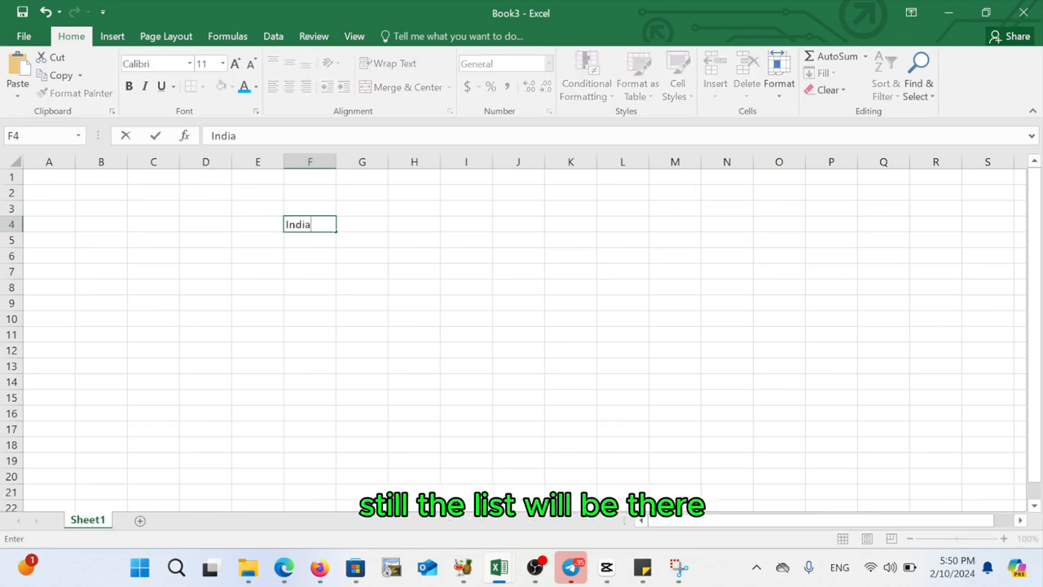
key(Return)
click(319, 251)
click(326, 226)
drag(334, 233, 336, 450)
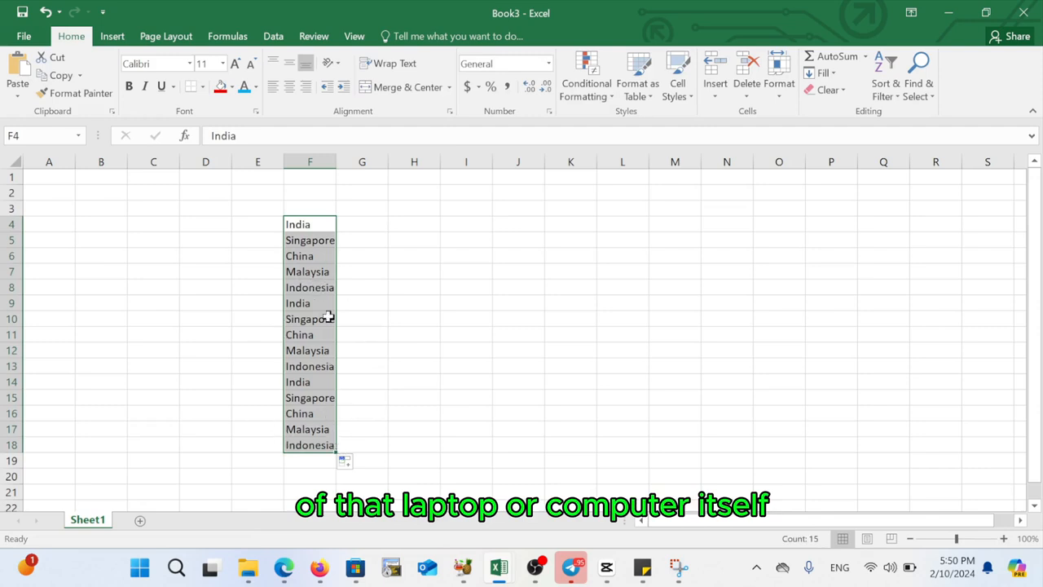
click(392, 363)
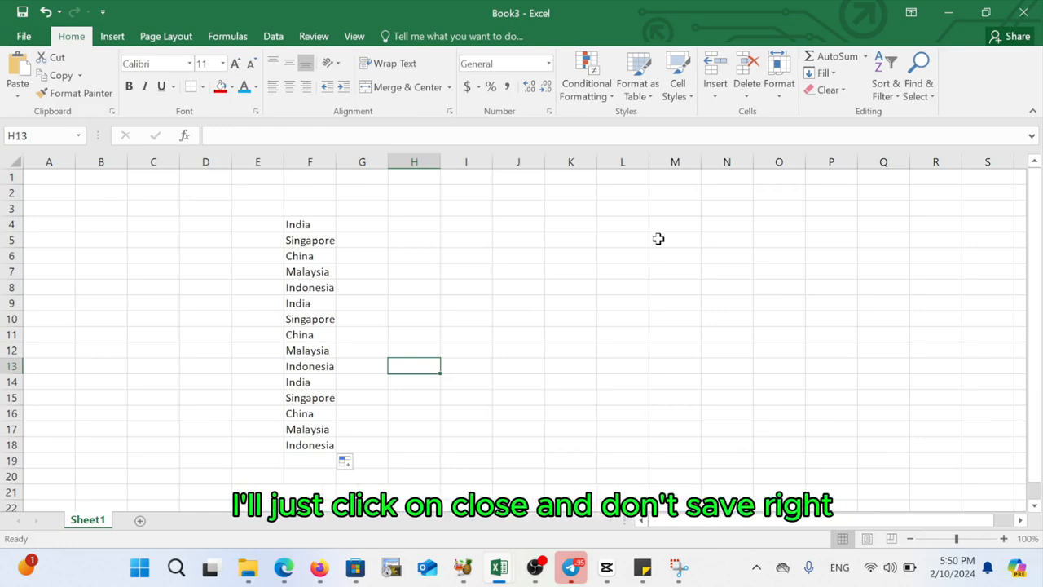
- Close the new workbook without saving and return to Book1
click(1033, 9)
click(525, 298)
click(487, 297)
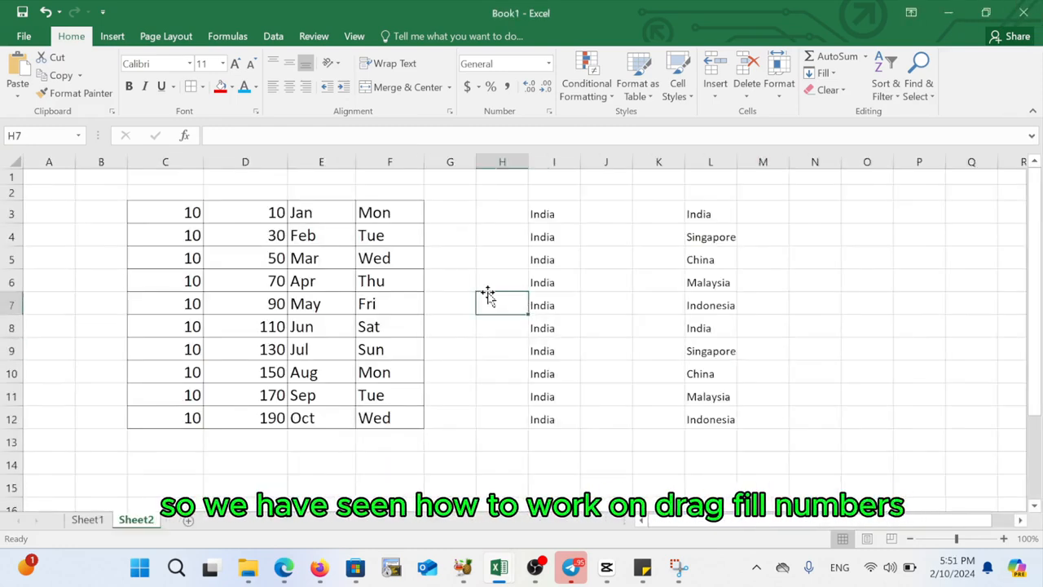
- Enter Jan in cell O3 and select the range O3 through R11
click(744, 283)
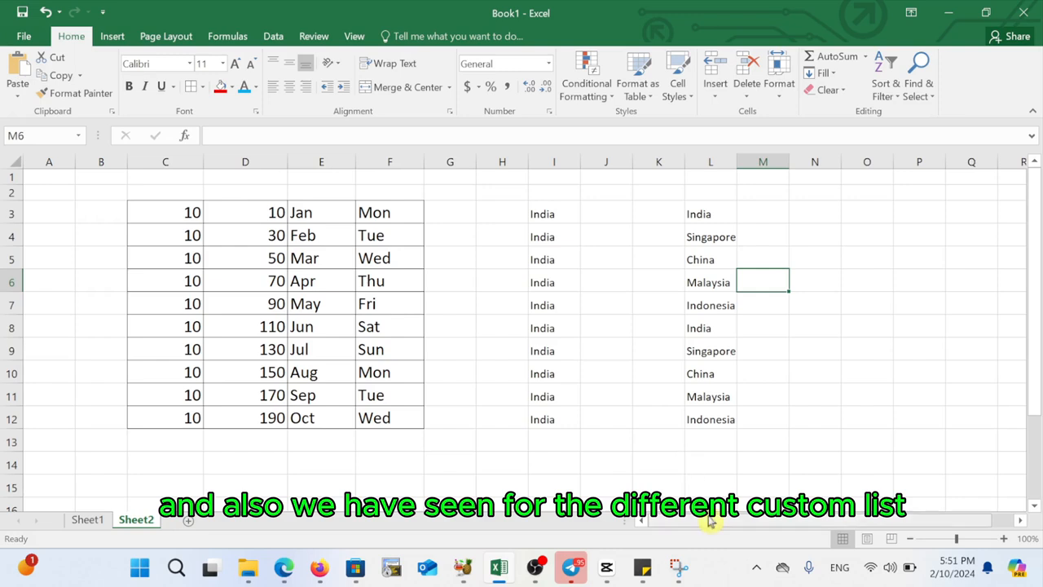
scroll(708, 526, right, 1)
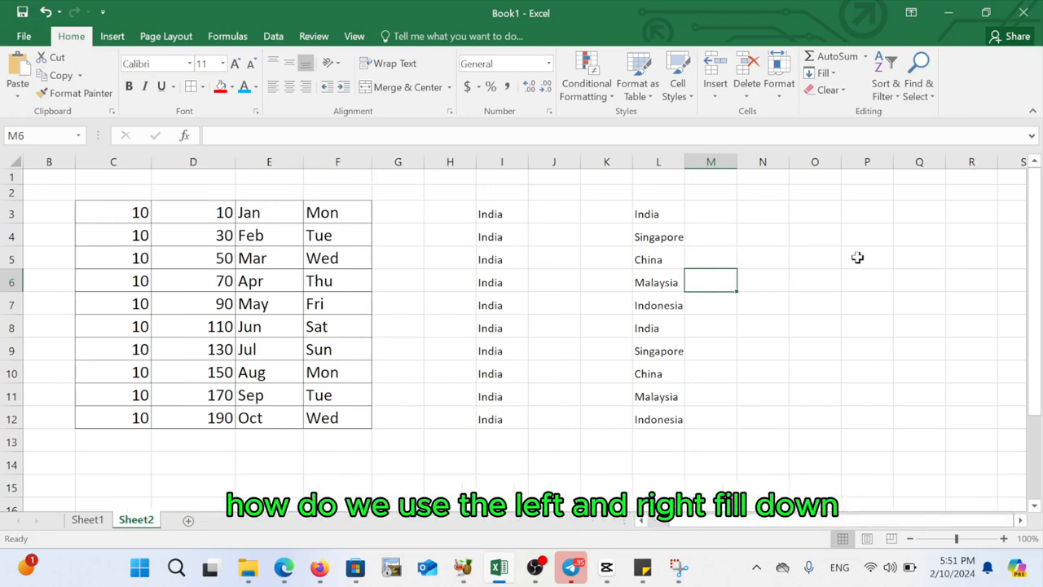
click(825, 235)
click(819, 212)
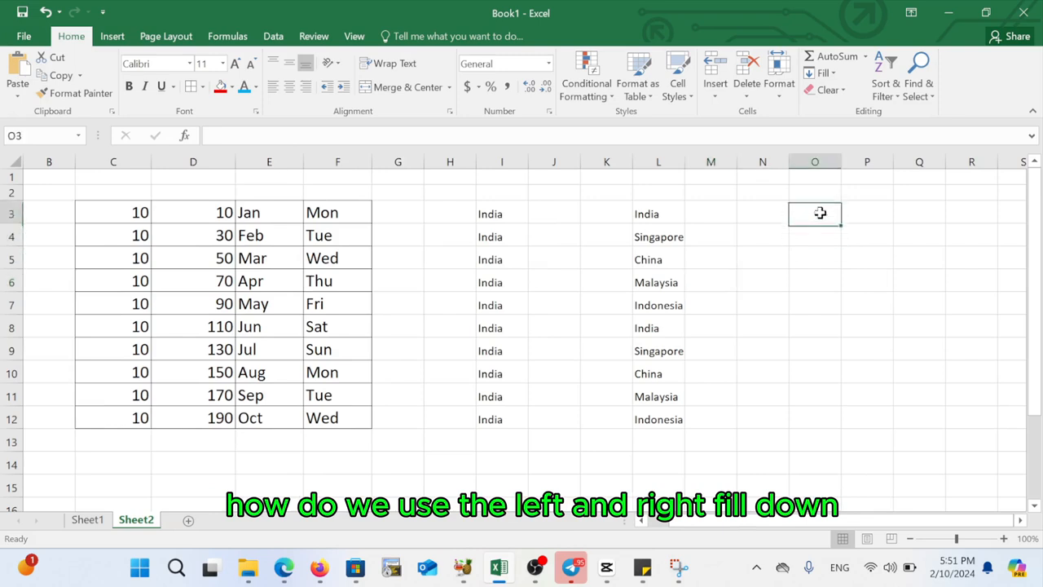
text(Ja)
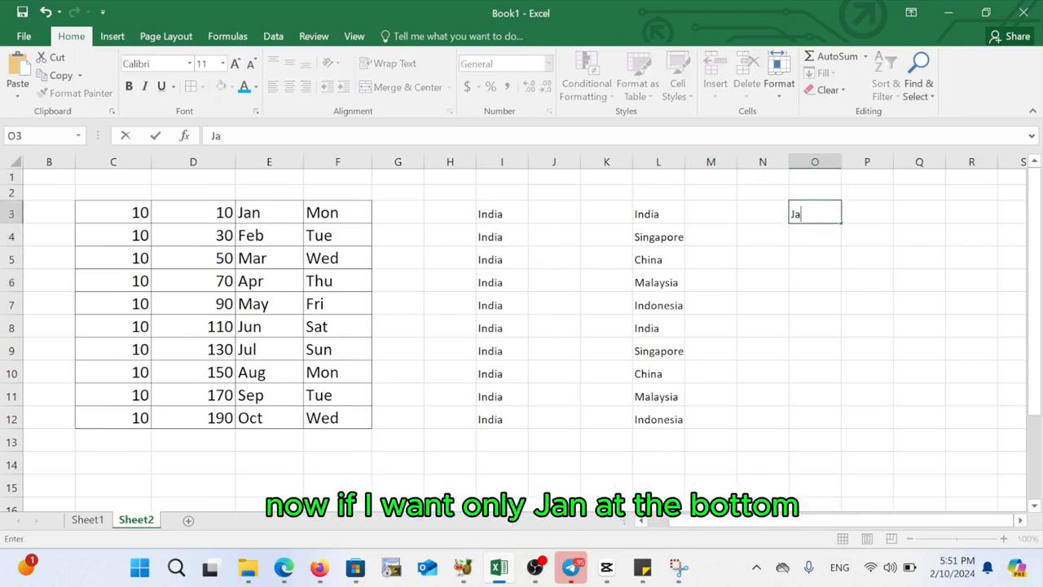
text(n)
key(Return)
click(810, 293)
click(815, 213)
drag(815, 214, 988, 366)
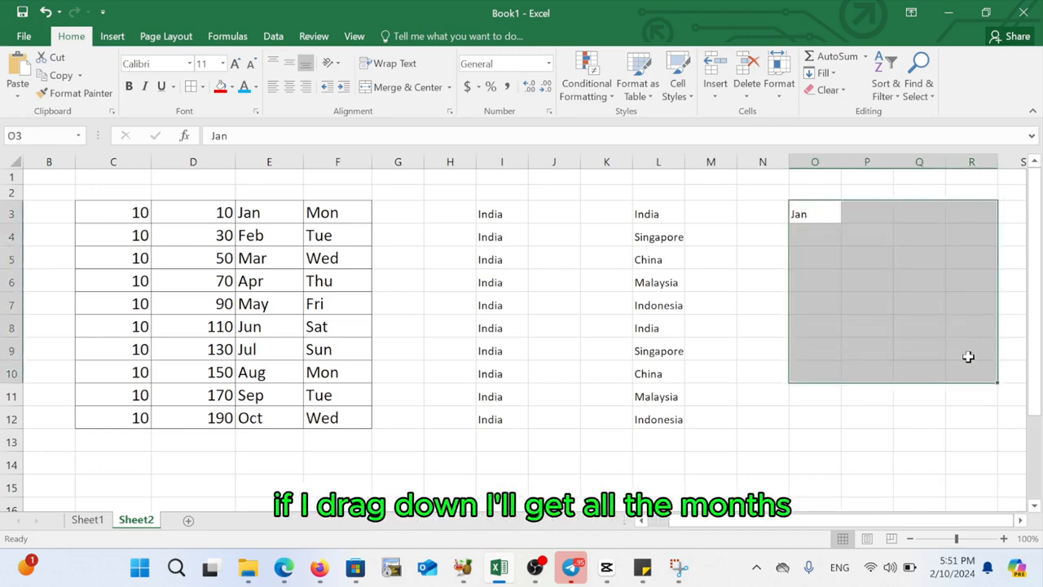
click(805, 213)
drag(805, 213, 971, 405)
click(1008, 411)
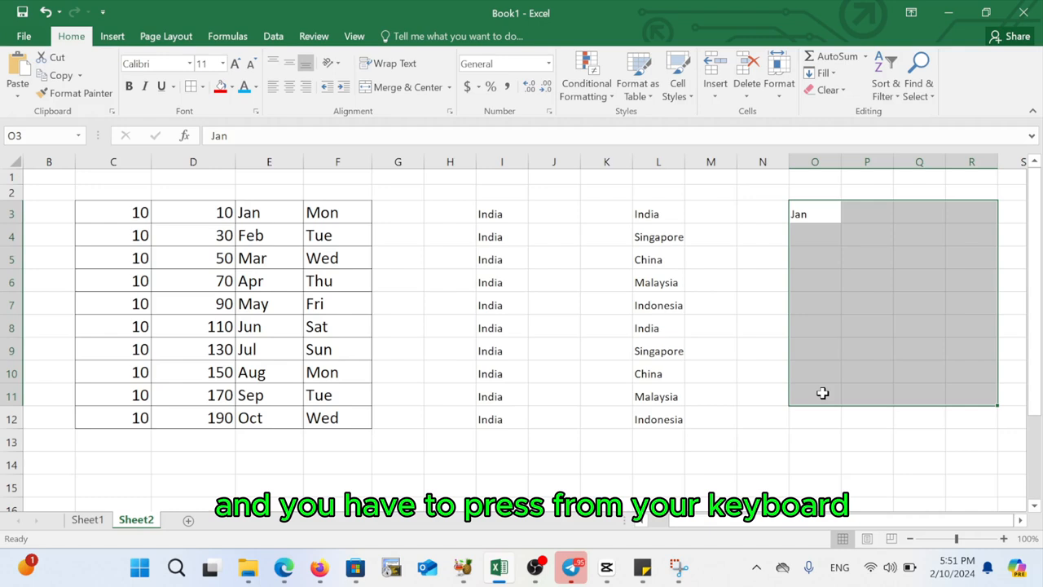
- Fill Jan down and right across the selection with shortcuts, then undo the fills
key(ctrl+d)
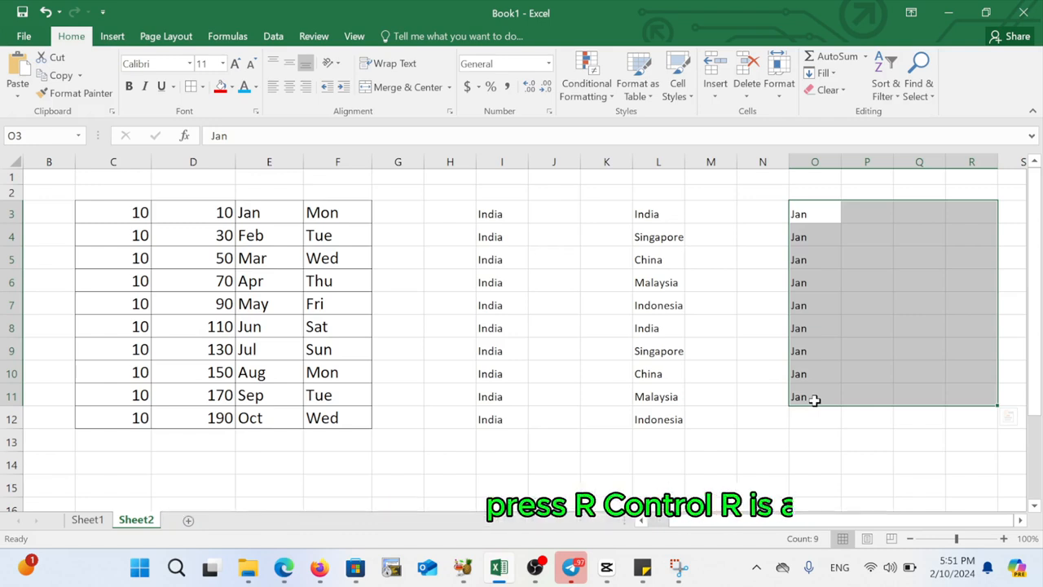
key(ctrl+r)
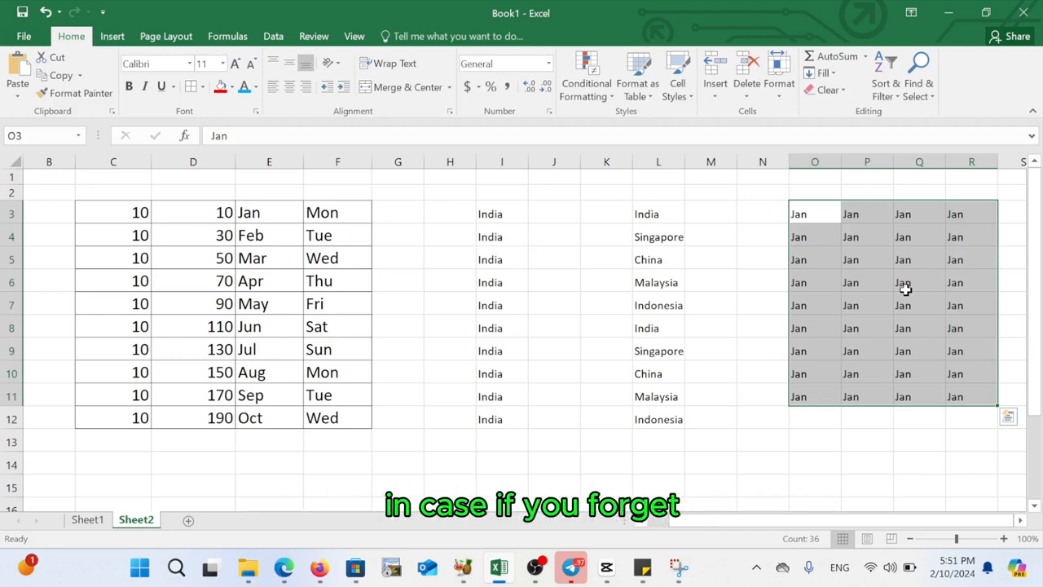
key(ctrl+z)
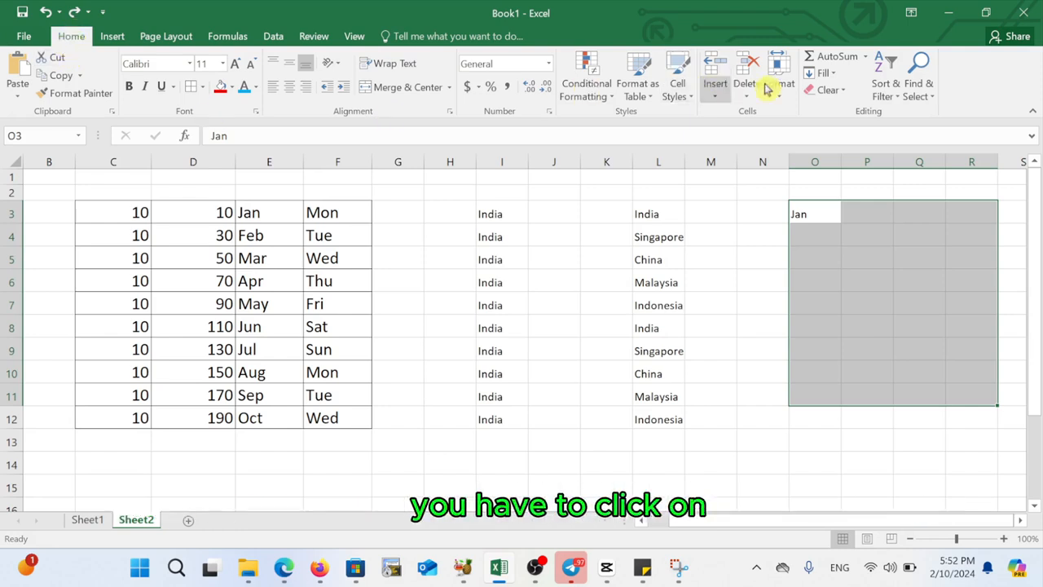
- Use the Fill command to fill Jan down the selection and then right across O3:R11
click(833, 75)
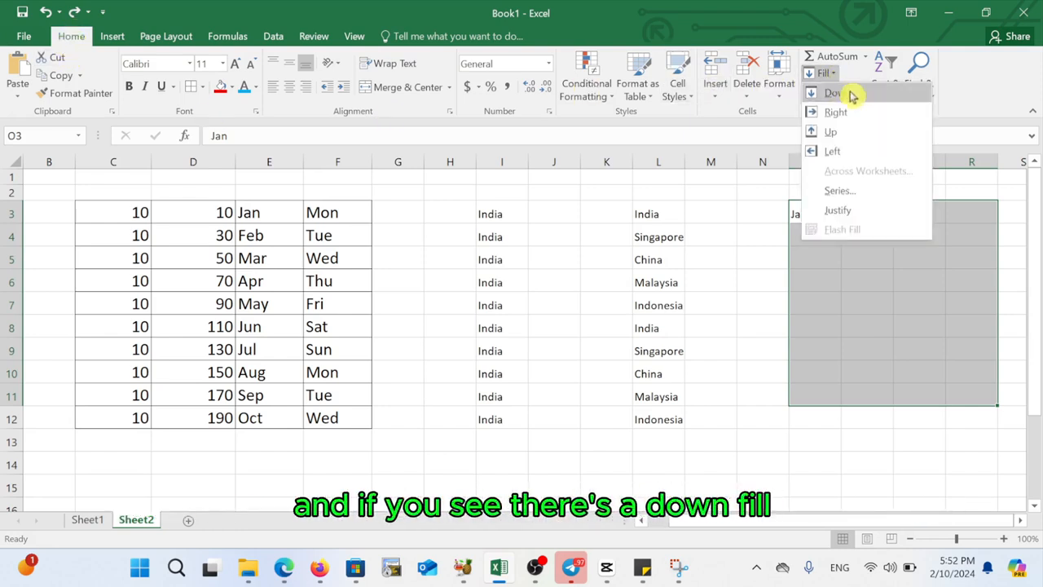
click(840, 94)
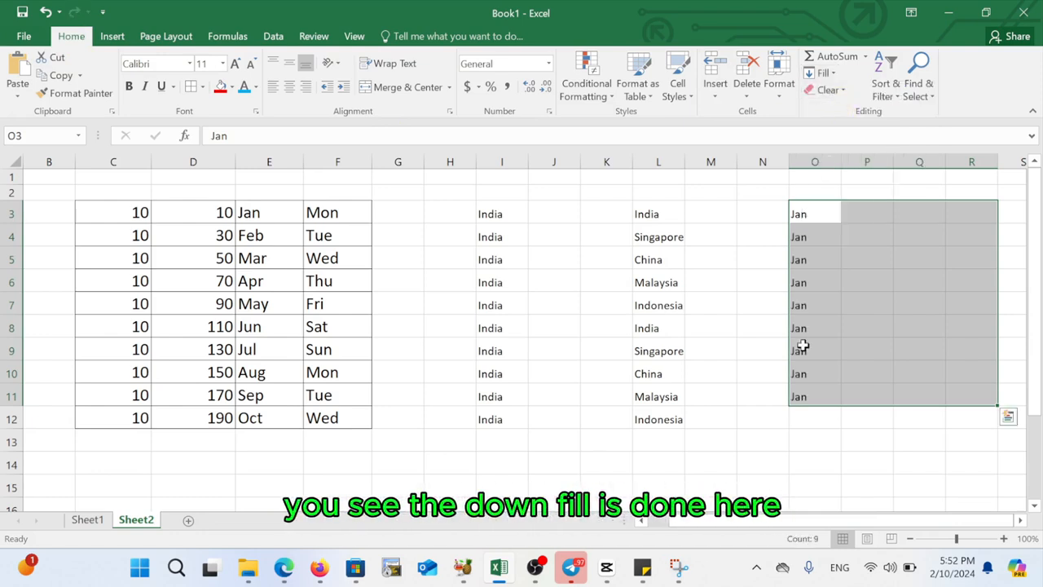
click(833, 75)
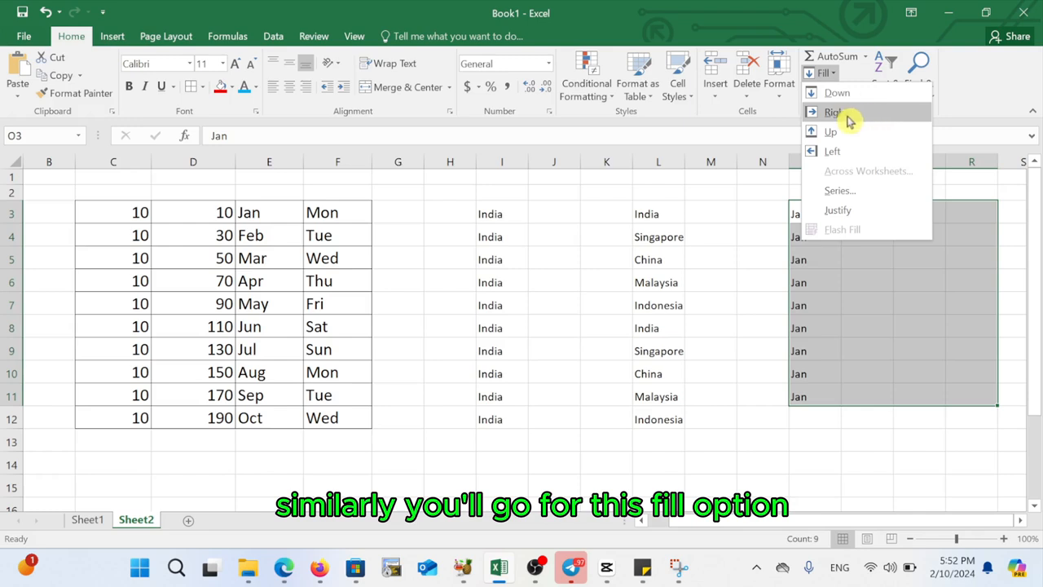
click(874, 115)
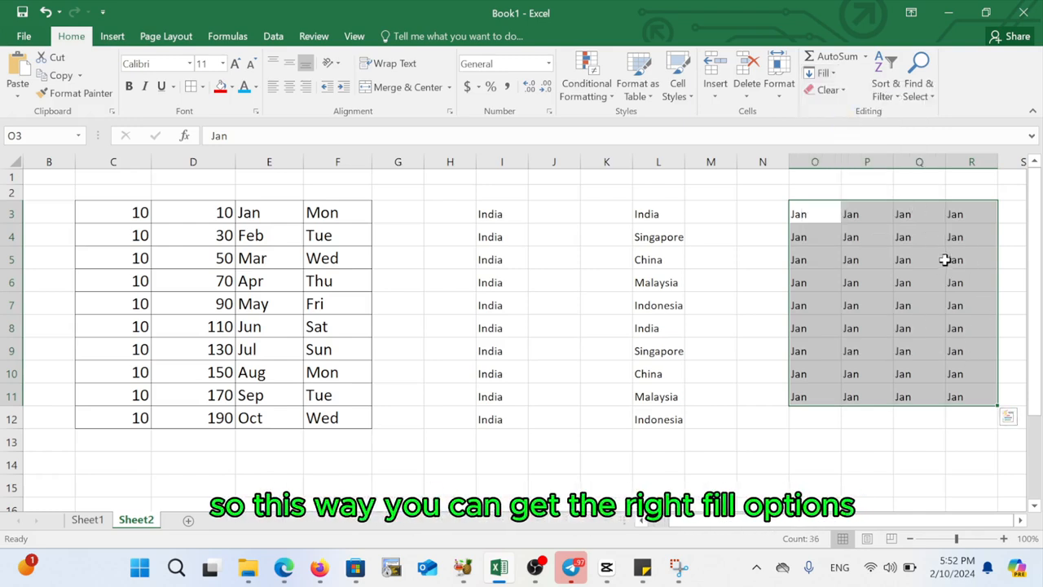
- Review the Up and Left options in the Fill menu, then deselect the range
click(825, 73)
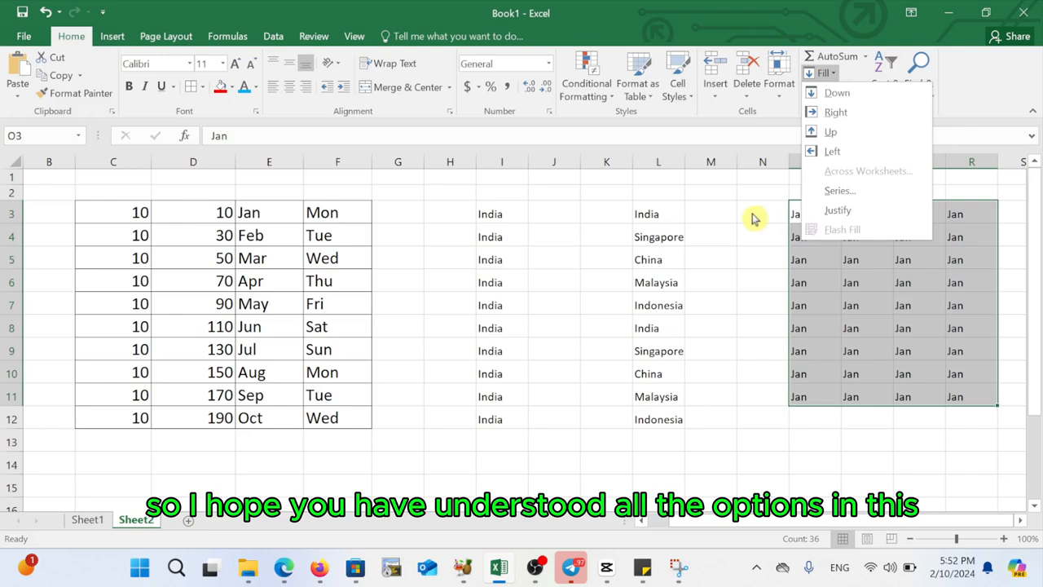
click(711, 242)
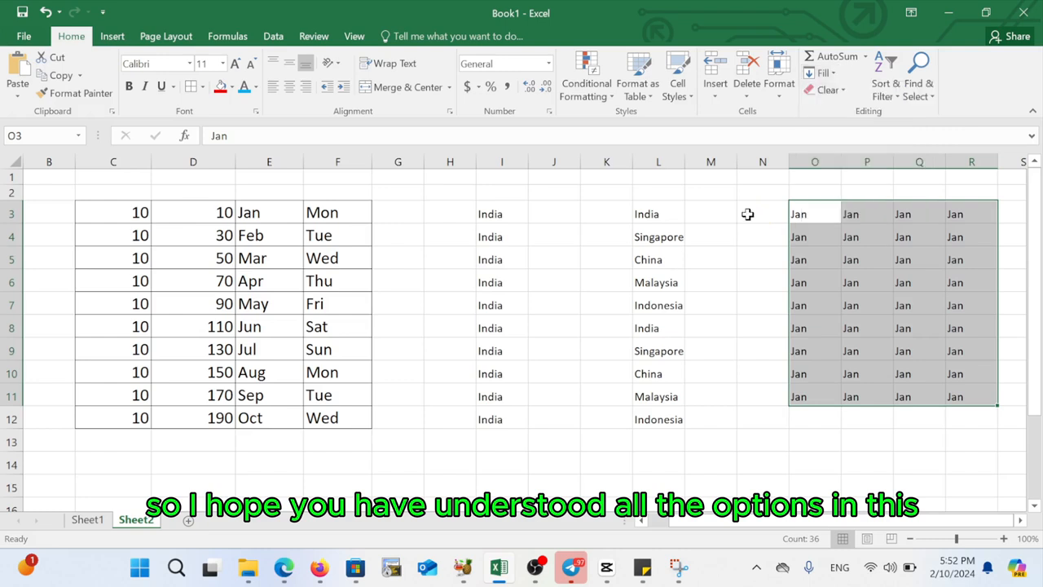
click(747, 213)
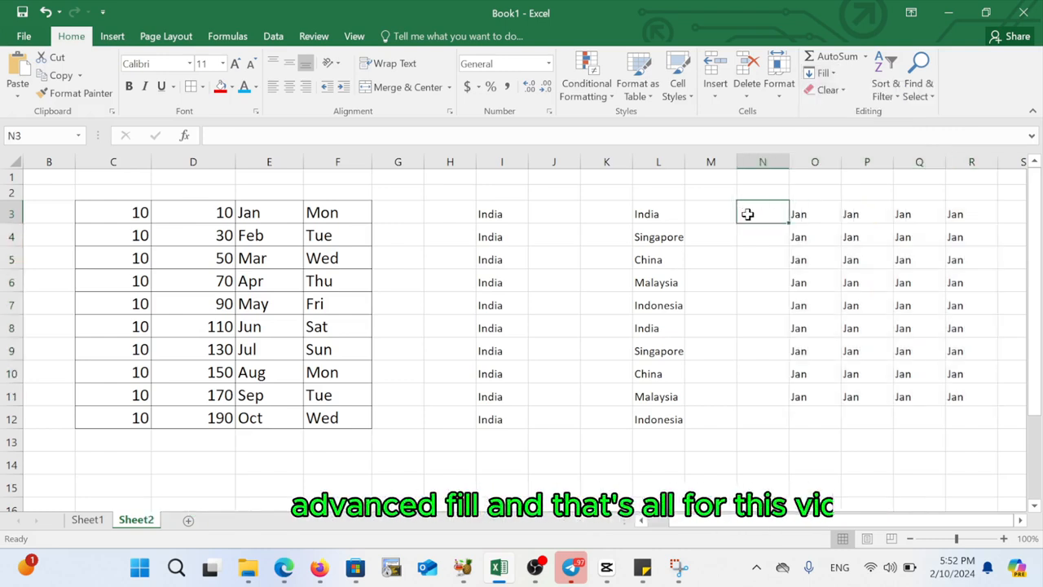